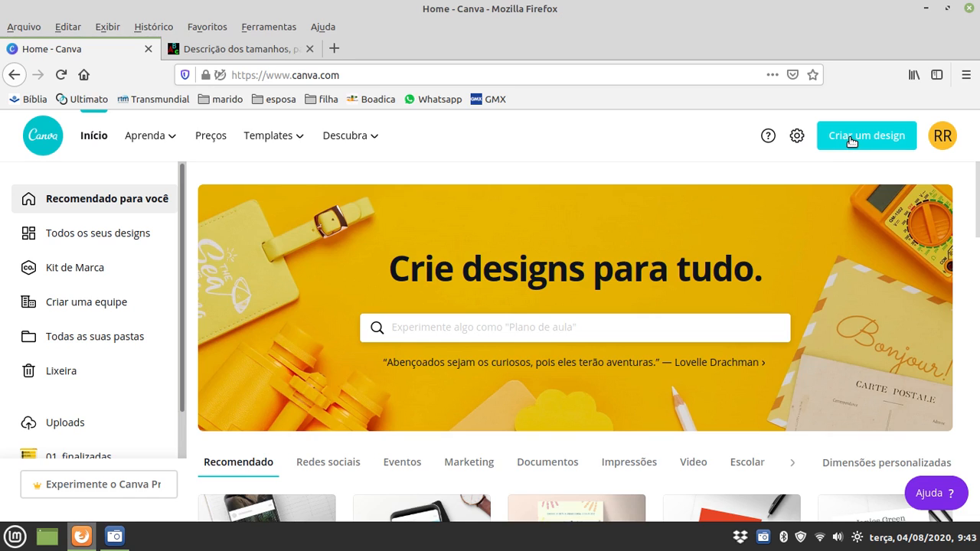
# Browse the recommended design types on the home page, going forward through the carousel and back to its start
pyautogui.scroll(-3, 377, 420)
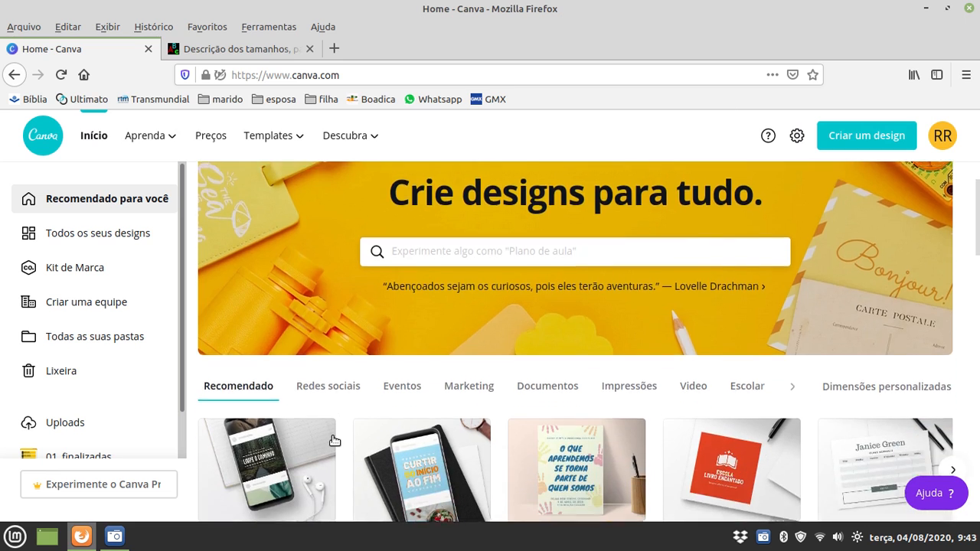
pyautogui.scroll(-1, 255, 426)
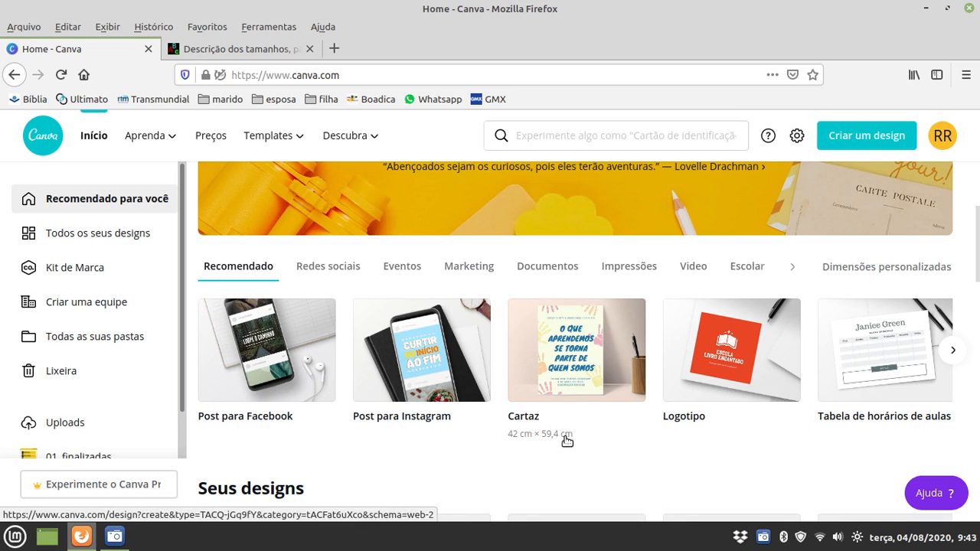
pyautogui.click(952, 360)
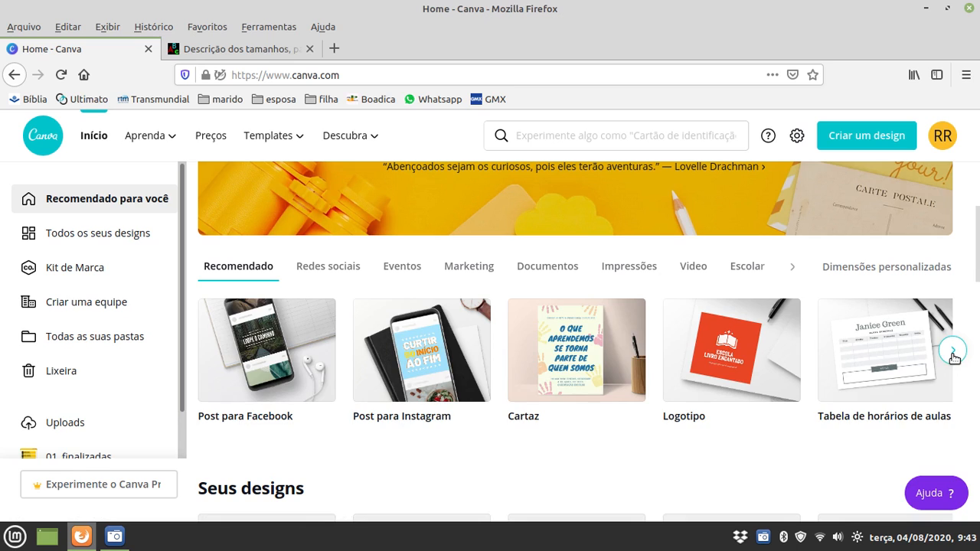
pyautogui.click(954, 357)
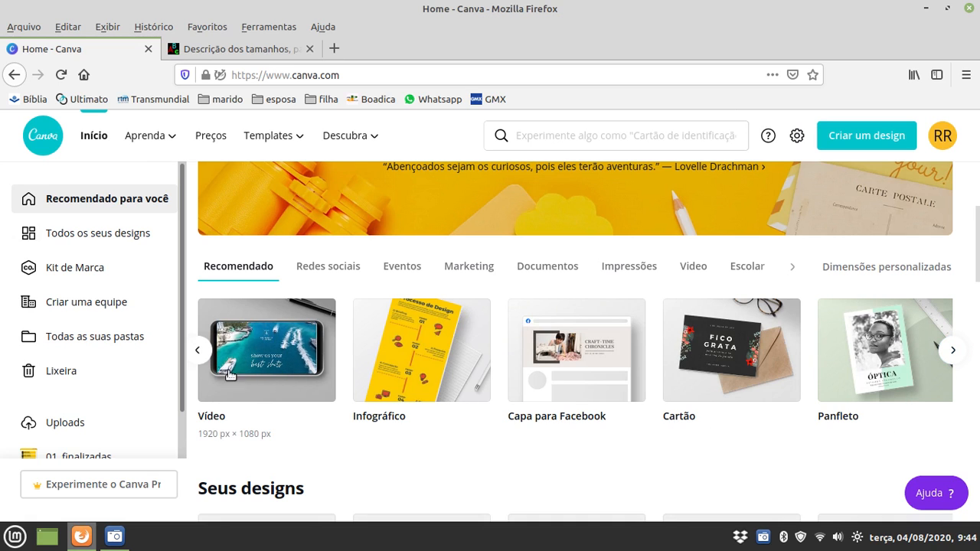
pyautogui.click(199, 351)
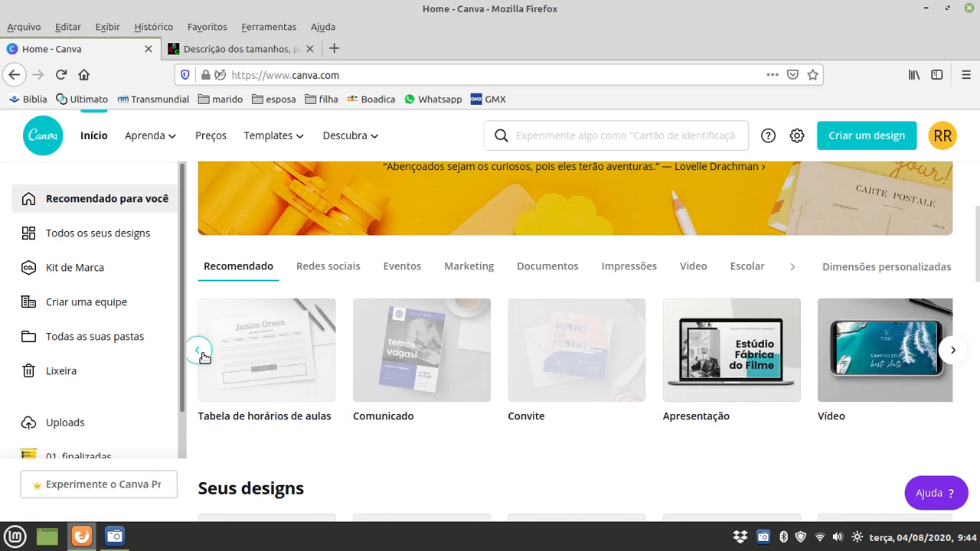
pyautogui.click(203, 358)
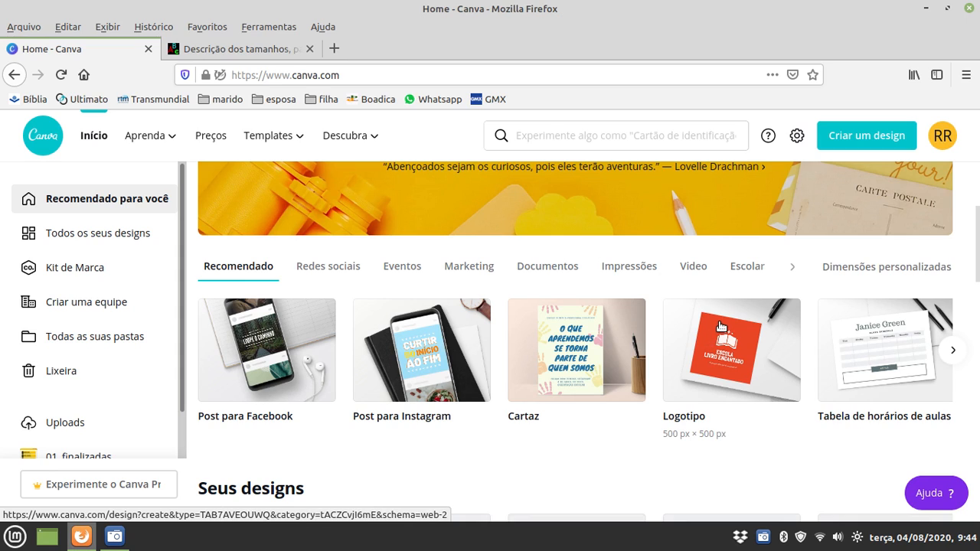
# Open the custom dimensions form and display its measurement unit choices
pyautogui.click(885, 274)
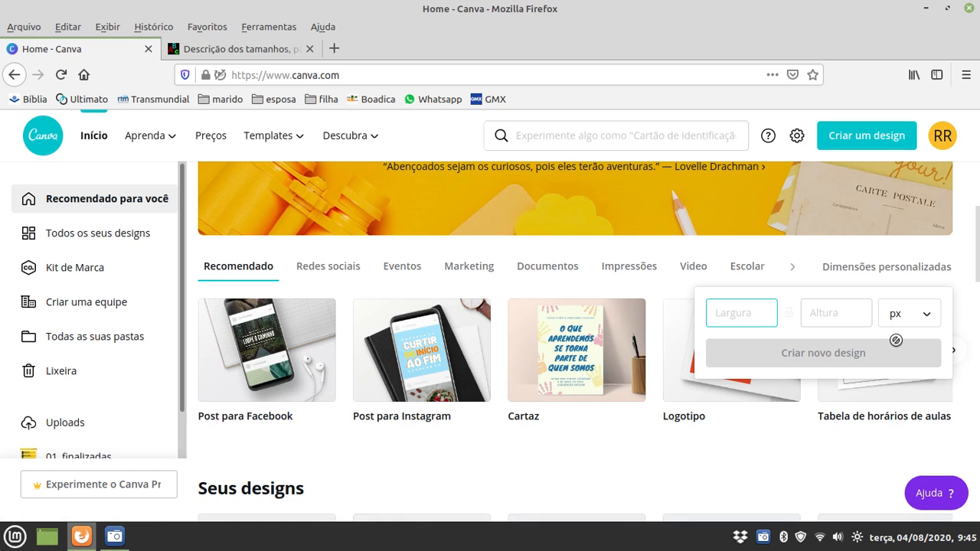
pyautogui.click(927, 320)
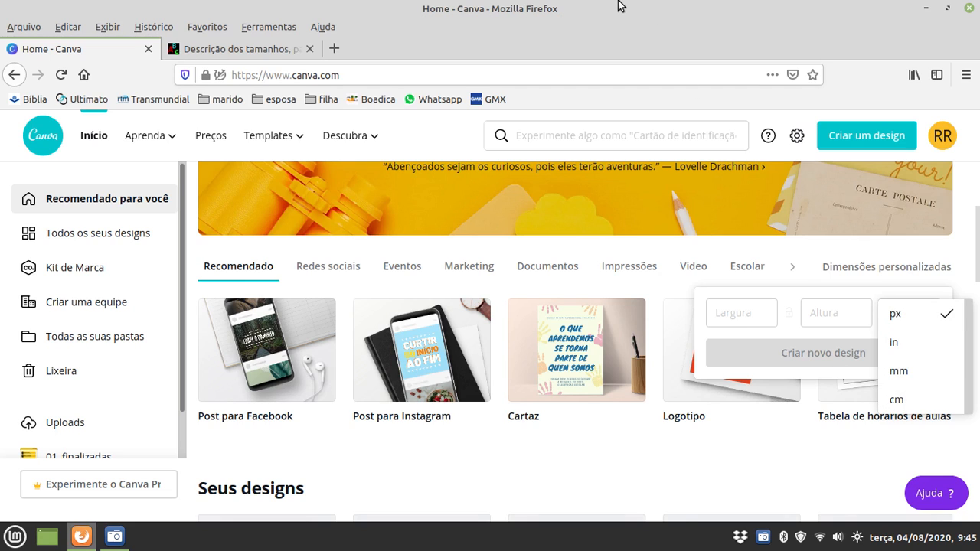
# Switch to the tamanhosdepapel.com page, look over its paper format categories, and open the A-series quick size lookup
pyautogui.click(224, 50)
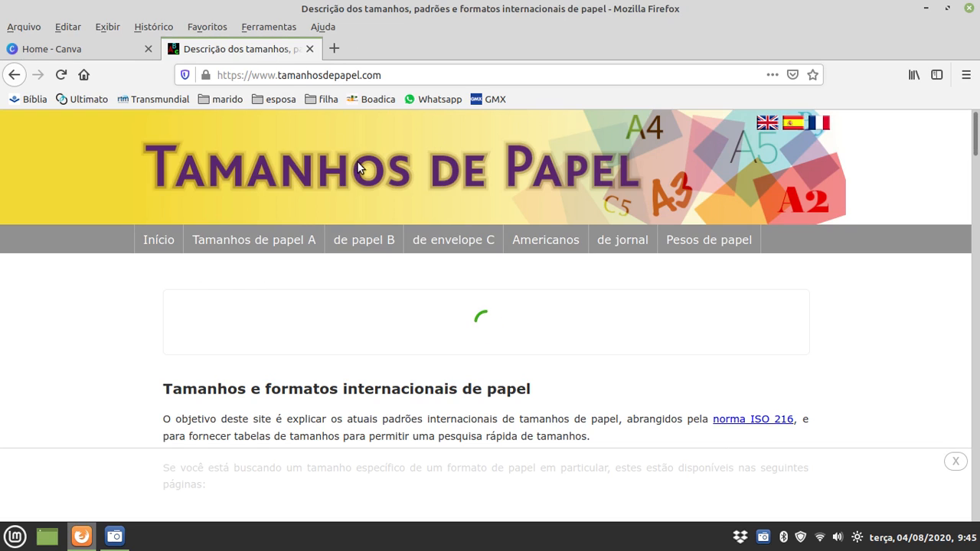
pyautogui.scroll(-2, 269, 251)
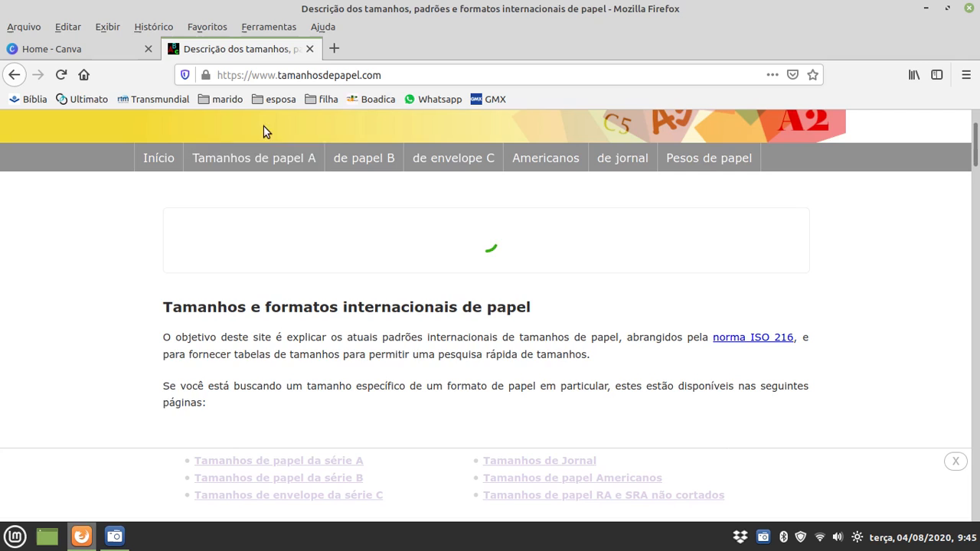
pyautogui.scroll(-3, 349, 280)
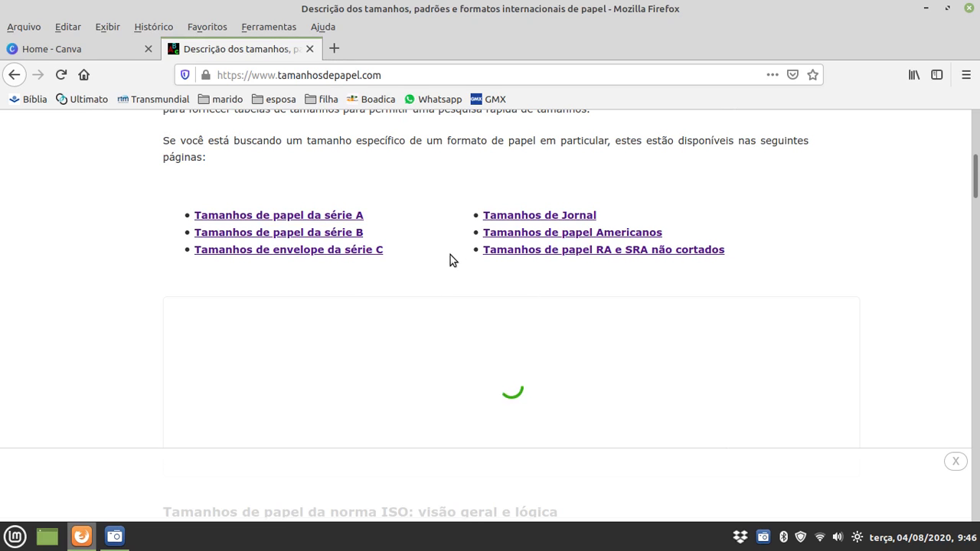
pyautogui.tripleClick(601, 250)
pyautogui.scroll(5, 597, 318)
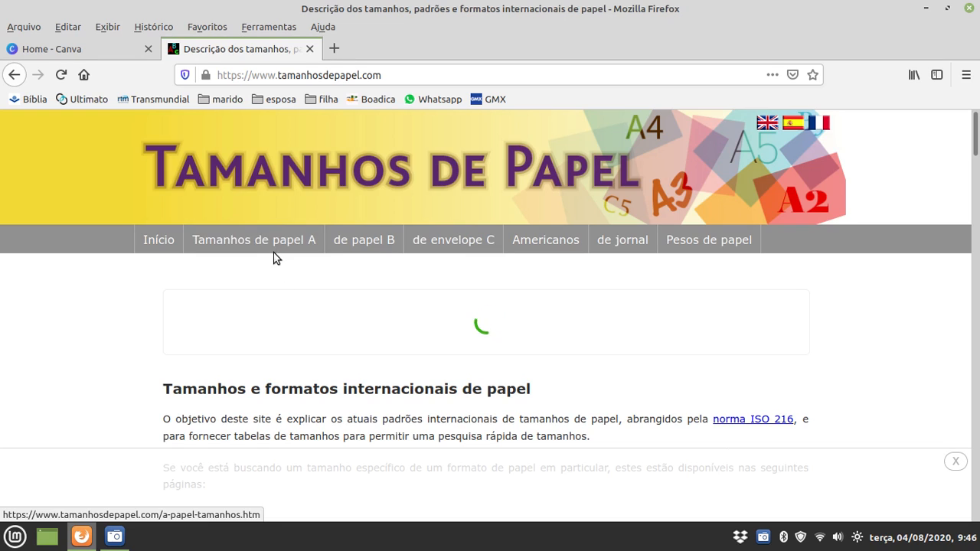
pyautogui.click(270, 242)
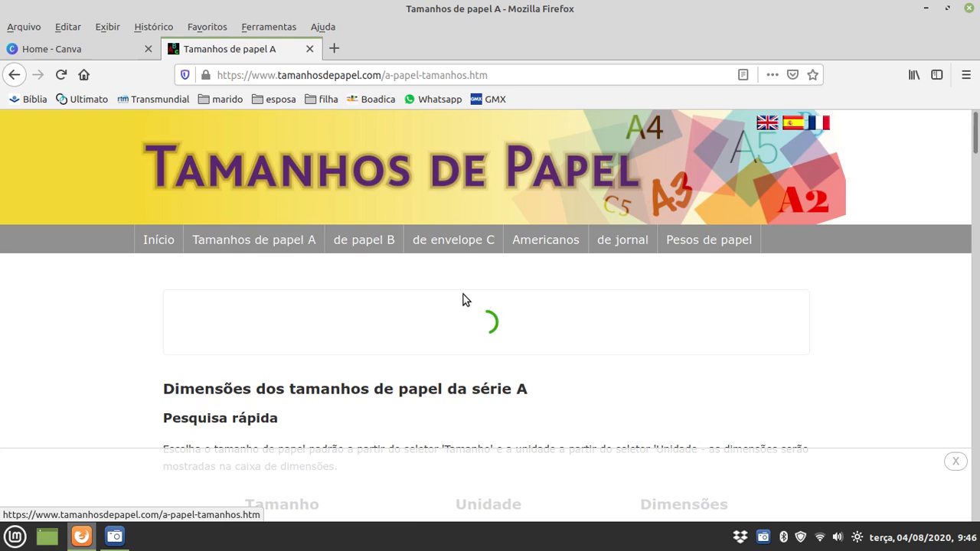
pyautogui.scroll(-3, 463, 297)
pyautogui.scroll(-4, 464, 295)
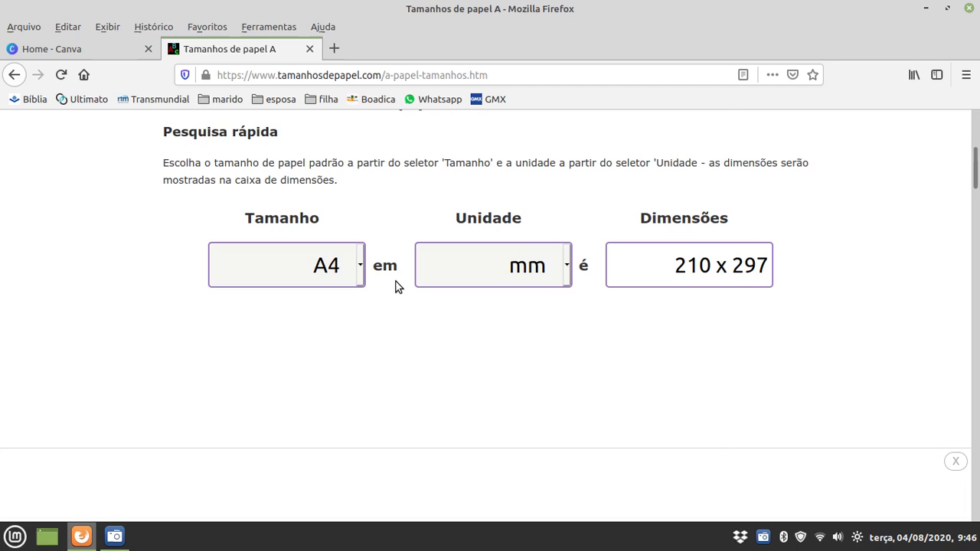
# Look up the A3 paper dimensions in millimetres and check which other units the lookup offers
pyautogui.click(347, 265)
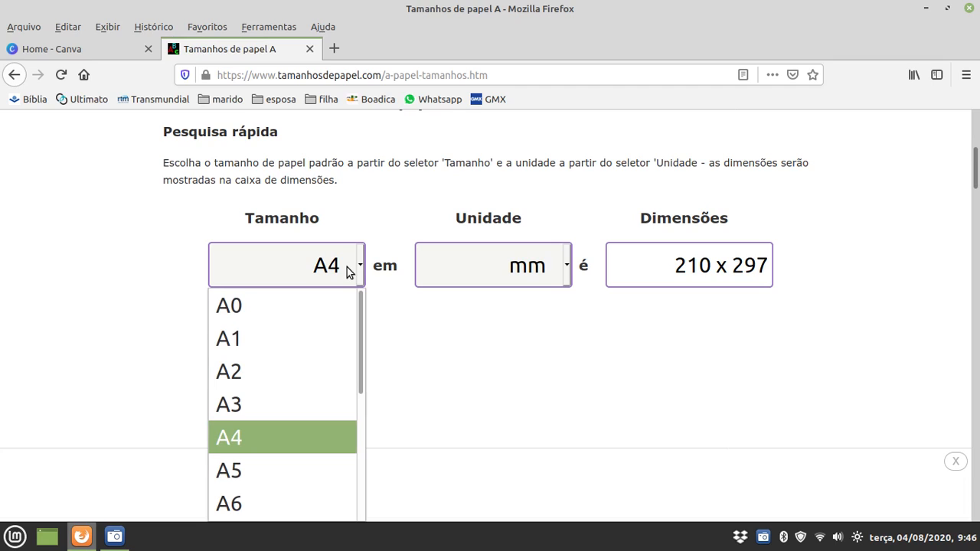
pyautogui.click(233, 407)
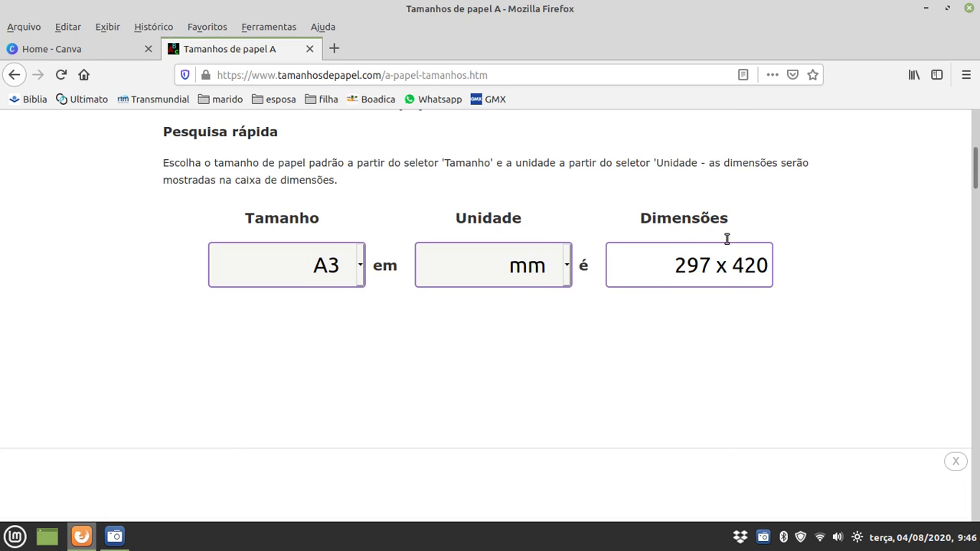
pyautogui.click(568, 274)
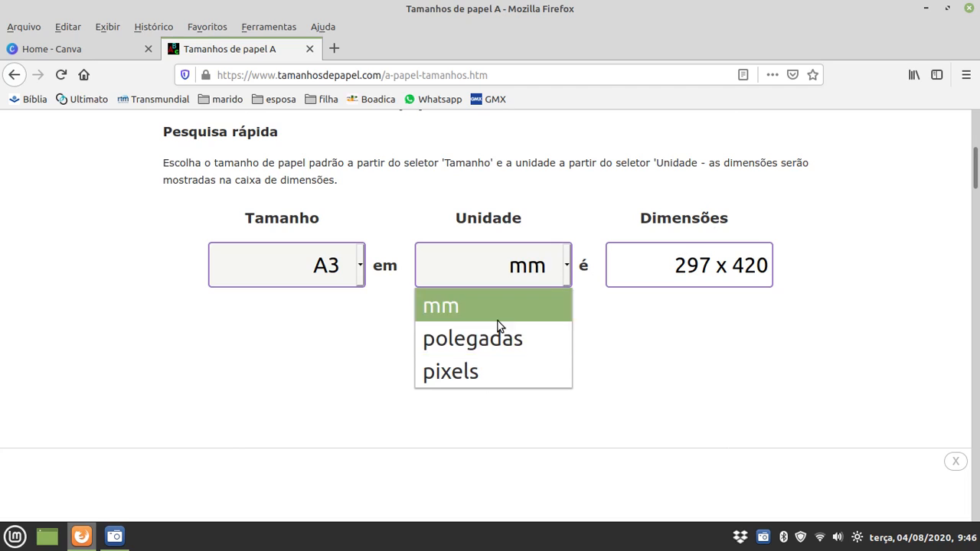
pyautogui.click(589, 299)
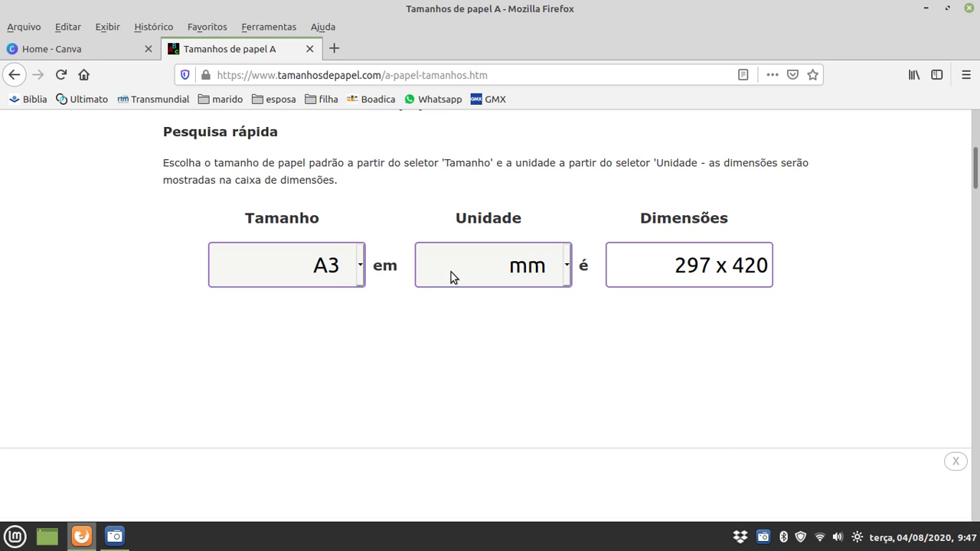
# Compare the A2, A3 and A4 paper dimensions in millimetres, leaving A4 selected in the size lookup
pyautogui.click(351, 278)
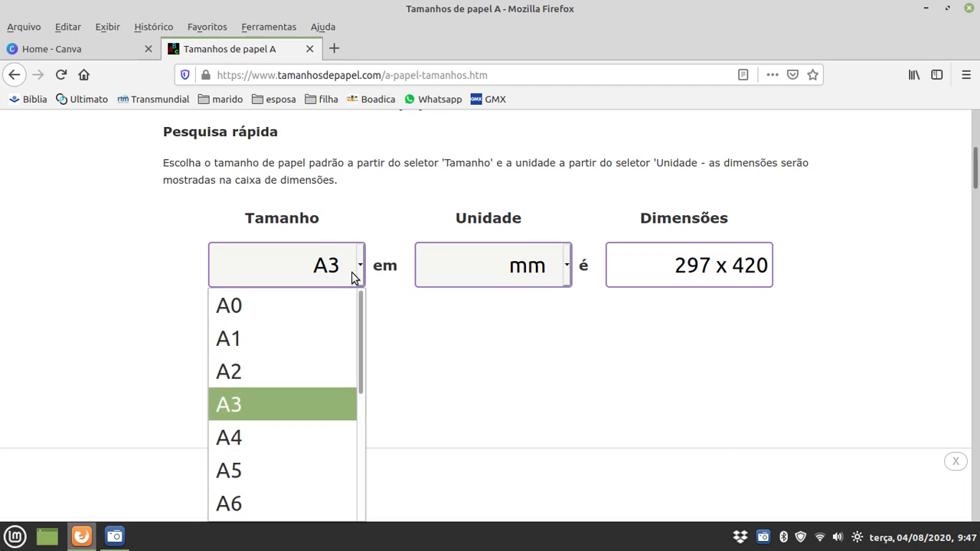
pyautogui.click(290, 373)
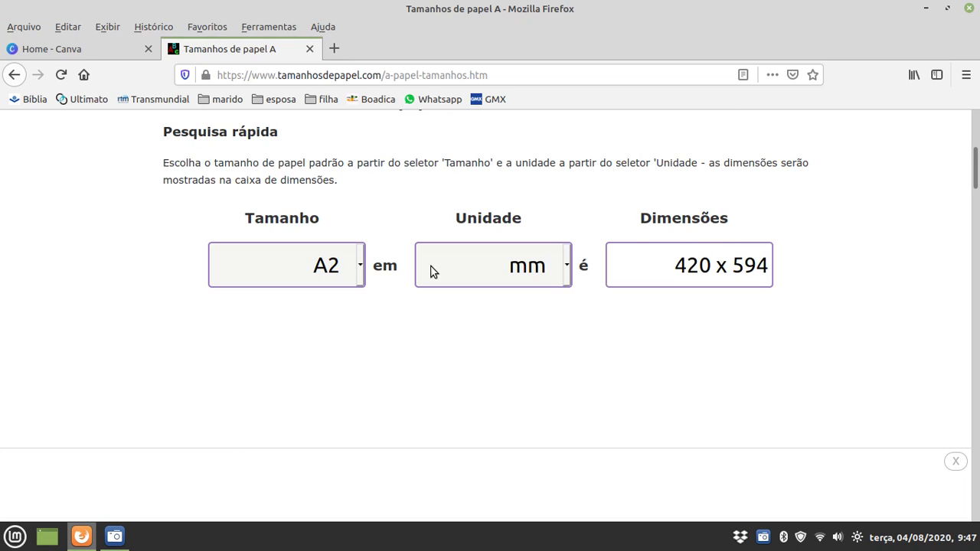
pyautogui.click(310, 275)
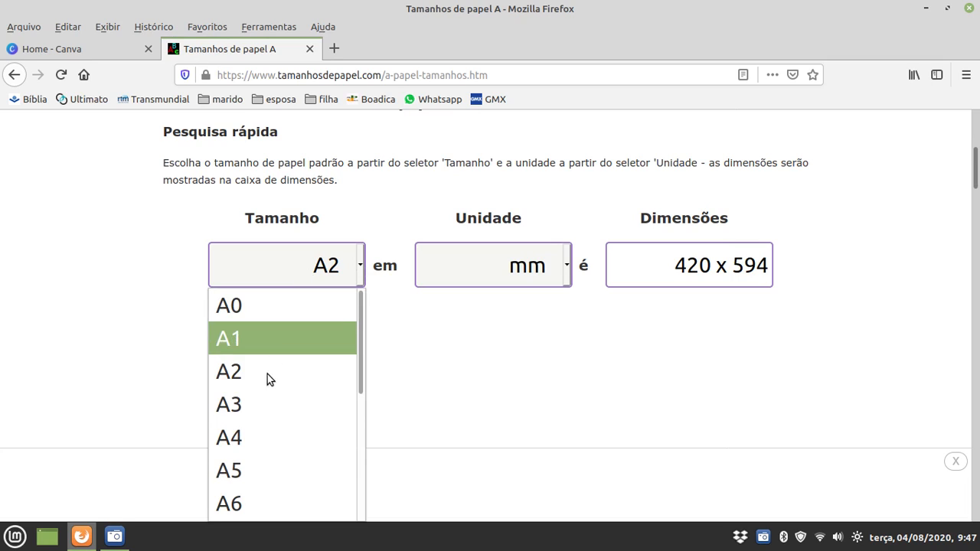
pyautogui.click(246, 437)
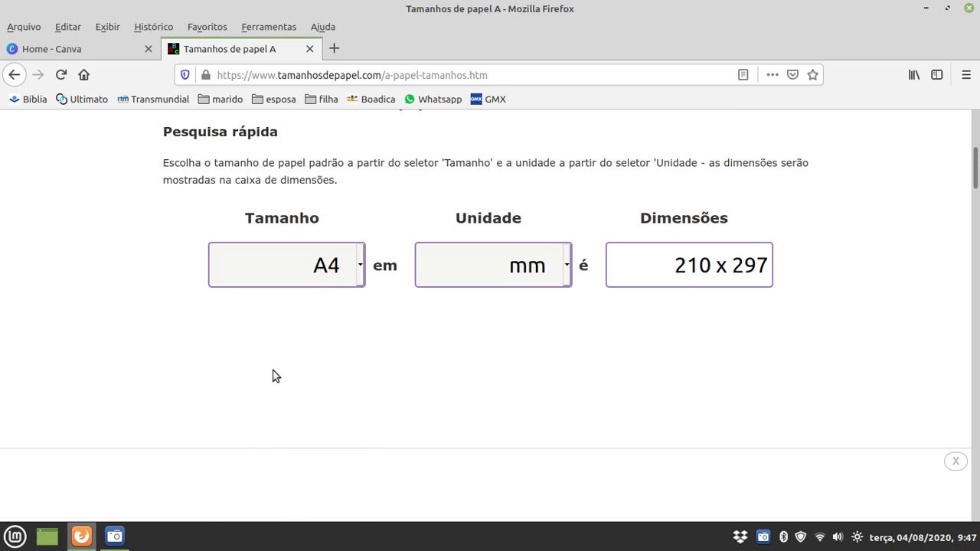
pyautogui.click(320, 269)
pyautogui.click(254, 404)
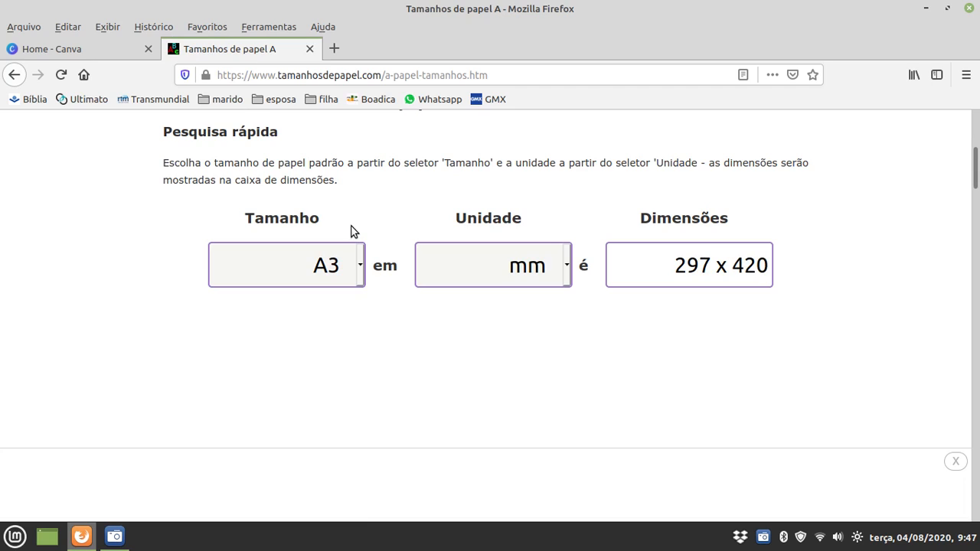
pyautogui.click(321, 255)
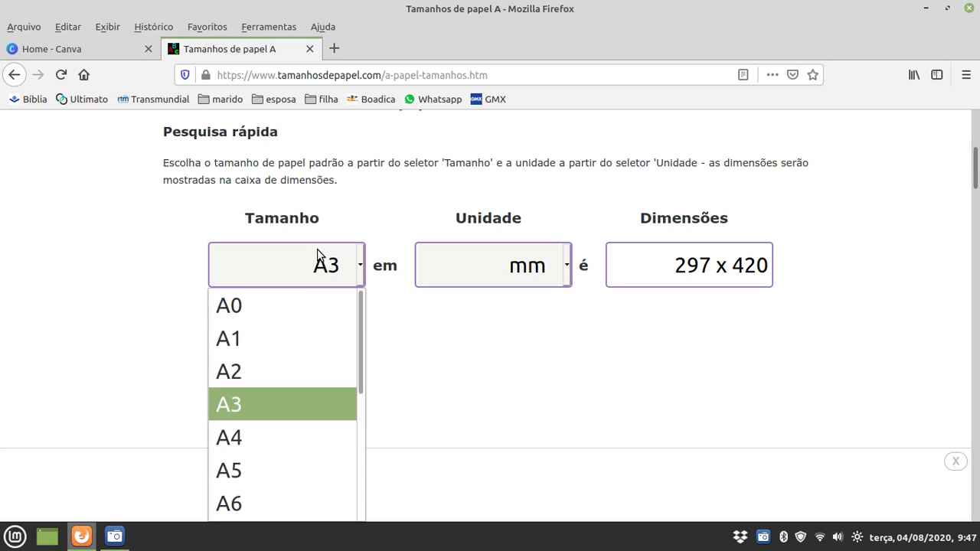
pyautogui.click(258, 438)
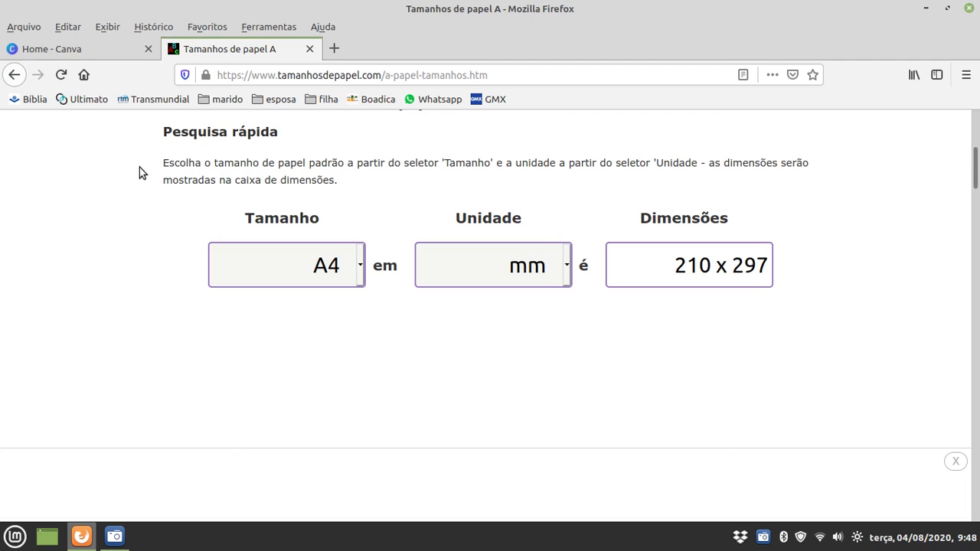
# Switch back to Canva and create a custom design 210 mm wide and 297 mm high with the aspect ratio locked
pyautogui.click(85, 50)
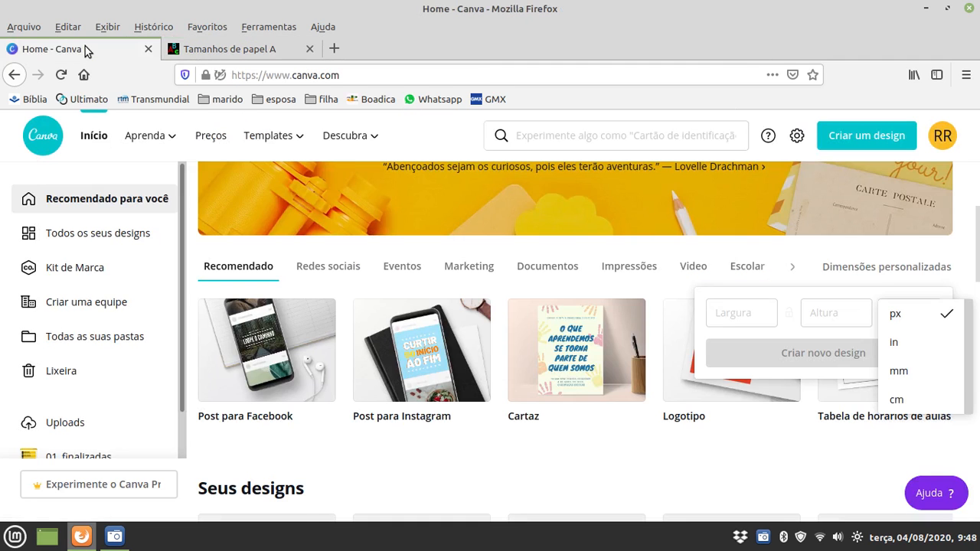
pyautogui.click(899, 373)
pyautogui.click(749, 315)
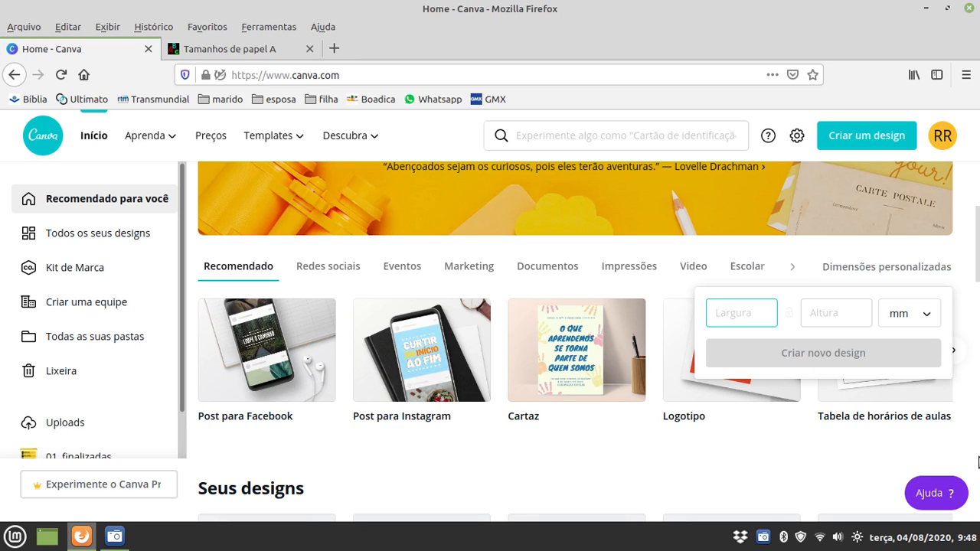
pyautogui.write('210')
pyautogui.click(835, 313)
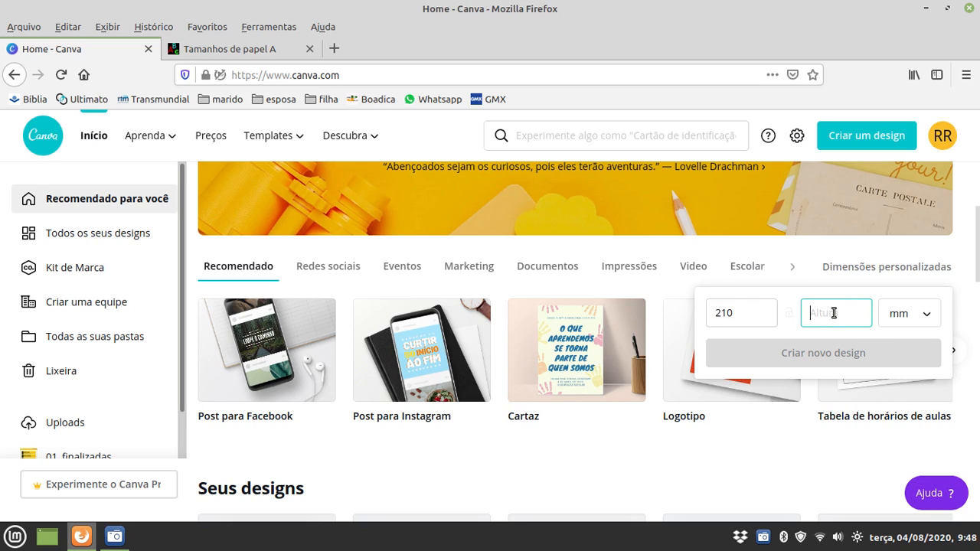
pyautogui.write('297')
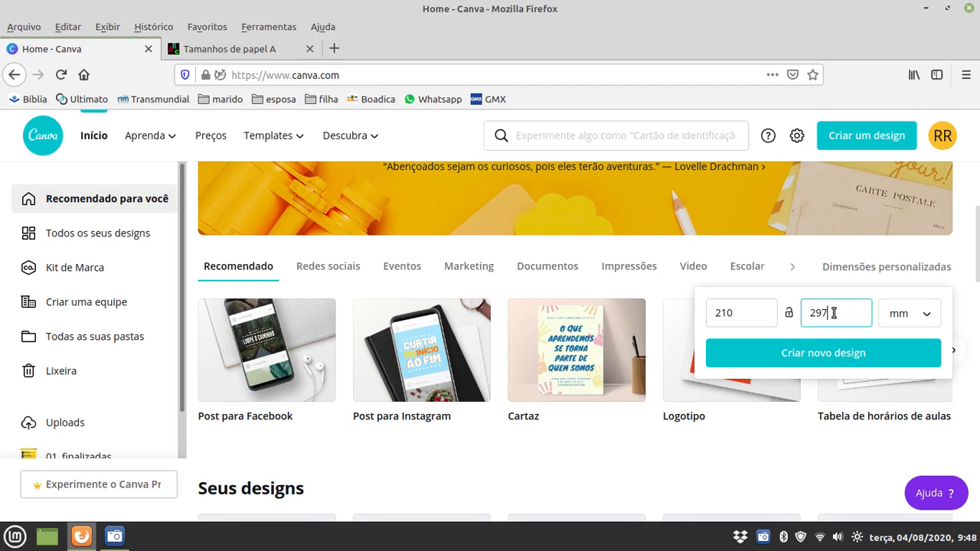
pyautogui.click(789, 314)
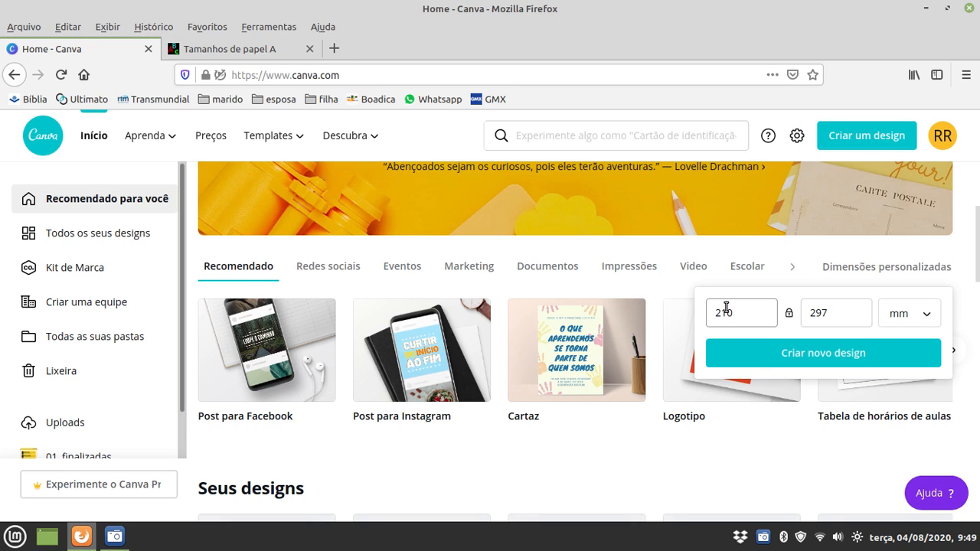
pyautogui.click(800, 356)
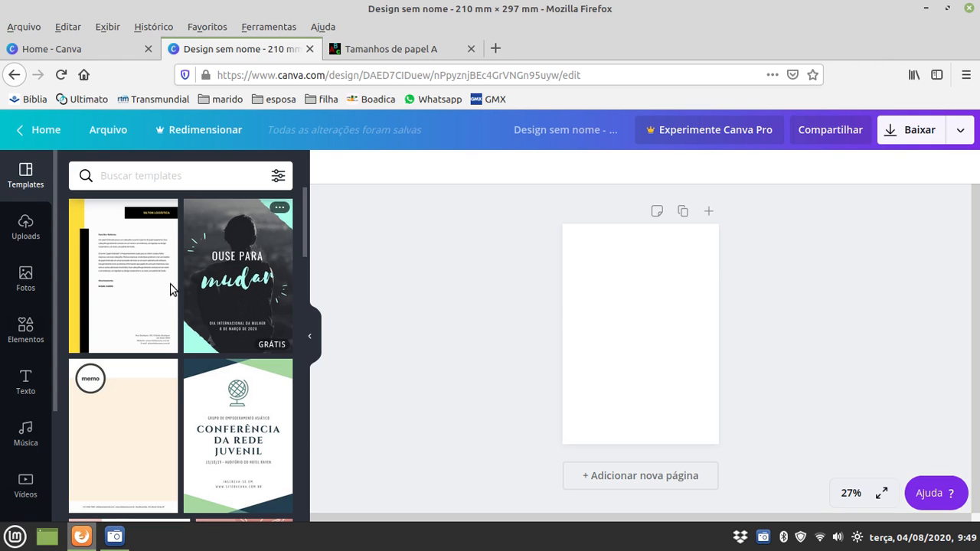
# Browse the suggested templates for the new blank design
pyautogui.scroll(-3, 283, 406)
pyautogui.scroll(-5, 279, 402)
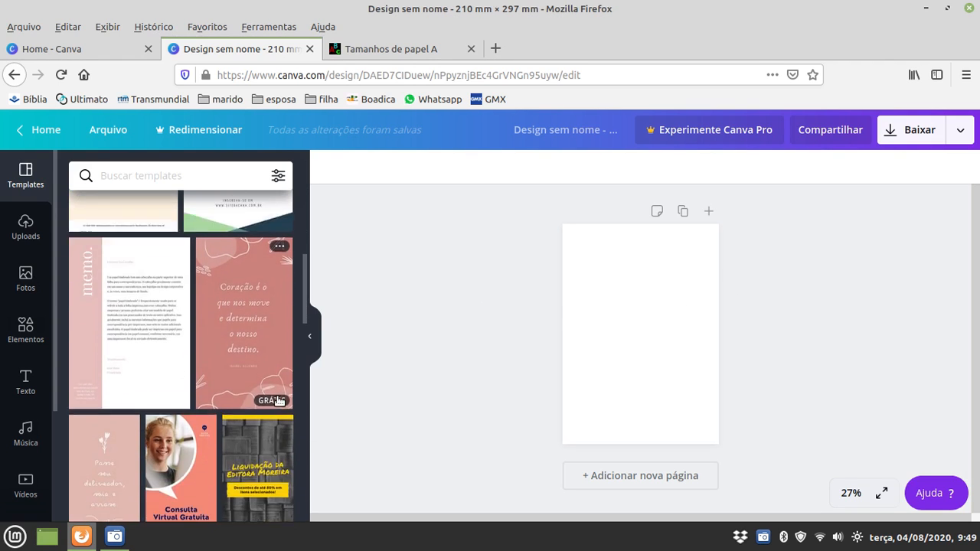
pyautogui.scroll(-4, 281, 391)
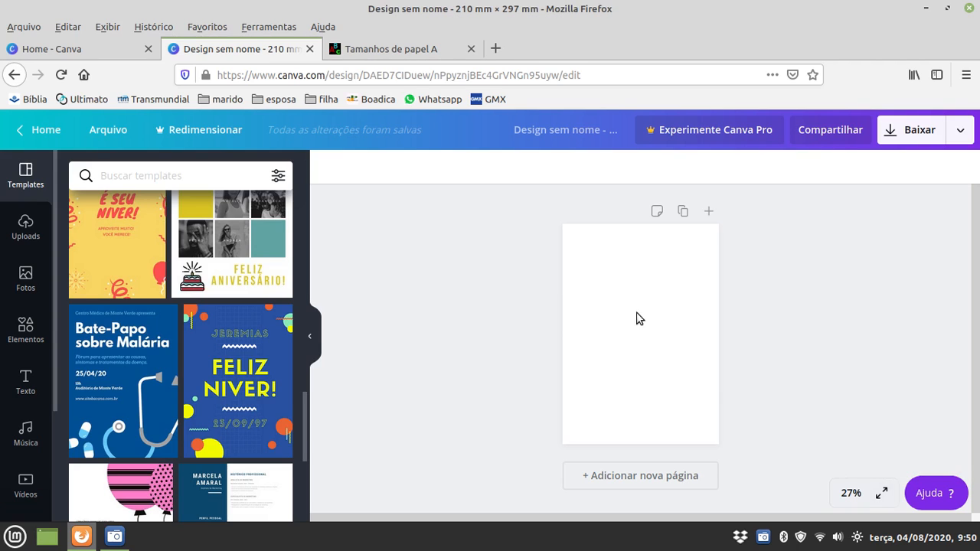
# Set the canvas zoom to 50% and view the blank page
pyautogui.click(856, 494)
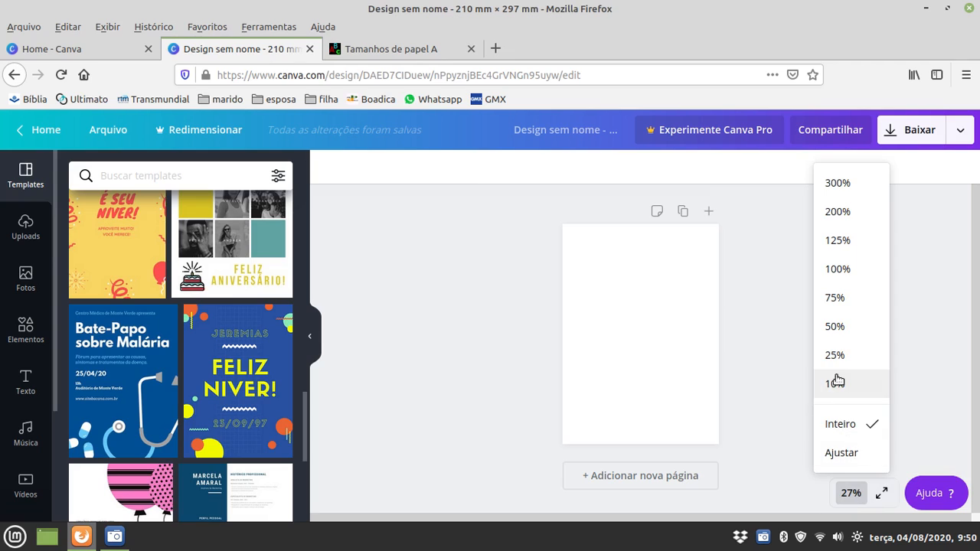
pyautogui.click(833, 327)
pyautogui.scroll(1, 825, 338)
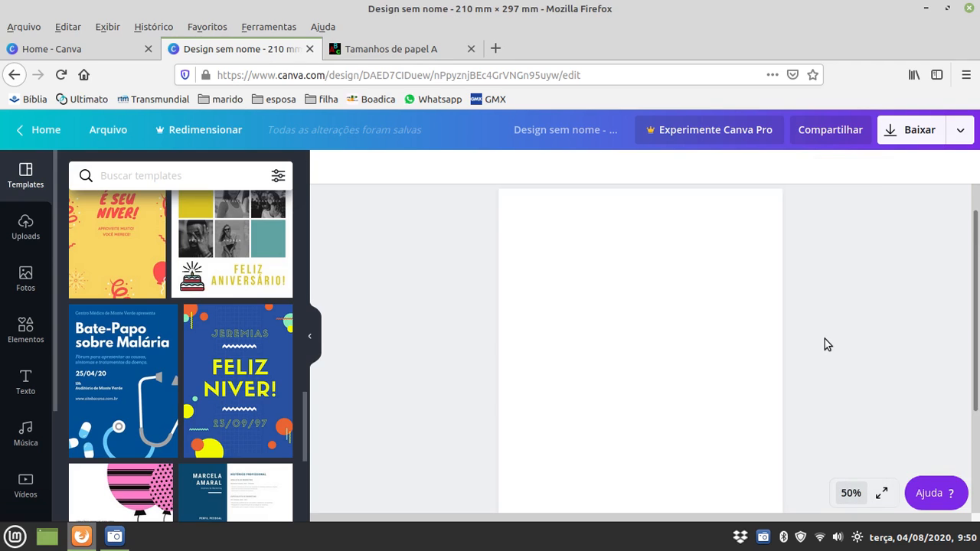
# Set the canvas zoom to 75% and bring the upper part of the blank page into view
pyautogui.click(864, 500)
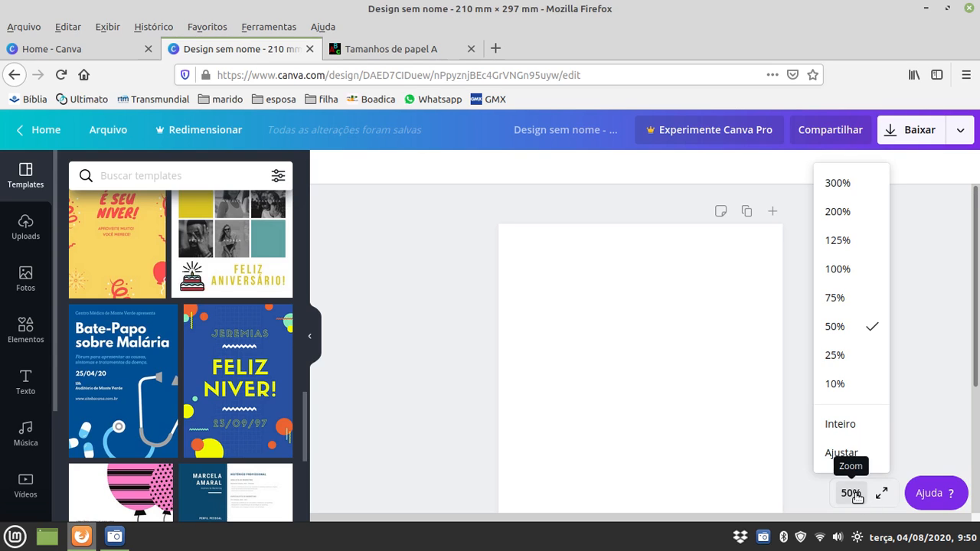
pyautogui.click(834, 304)
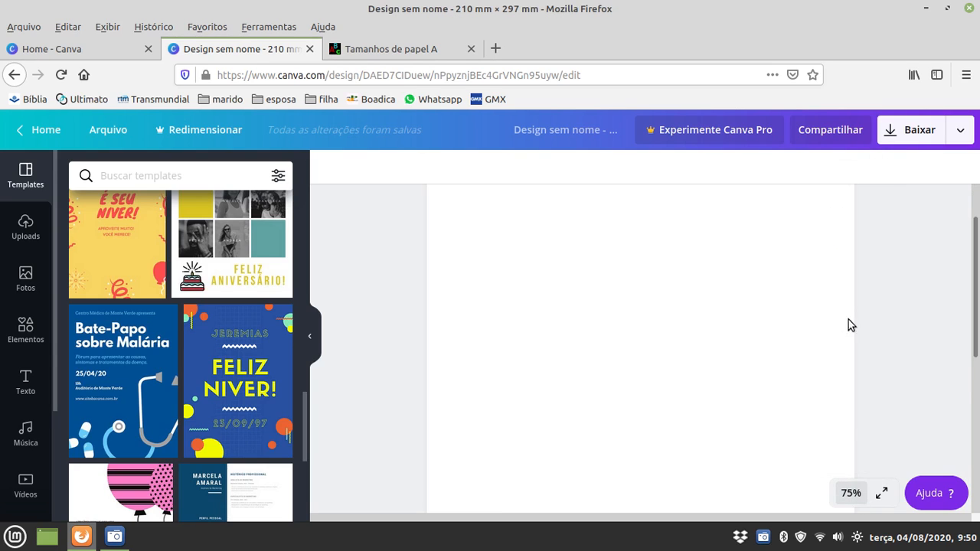
pyautogui.scroll(1, 871, 312)
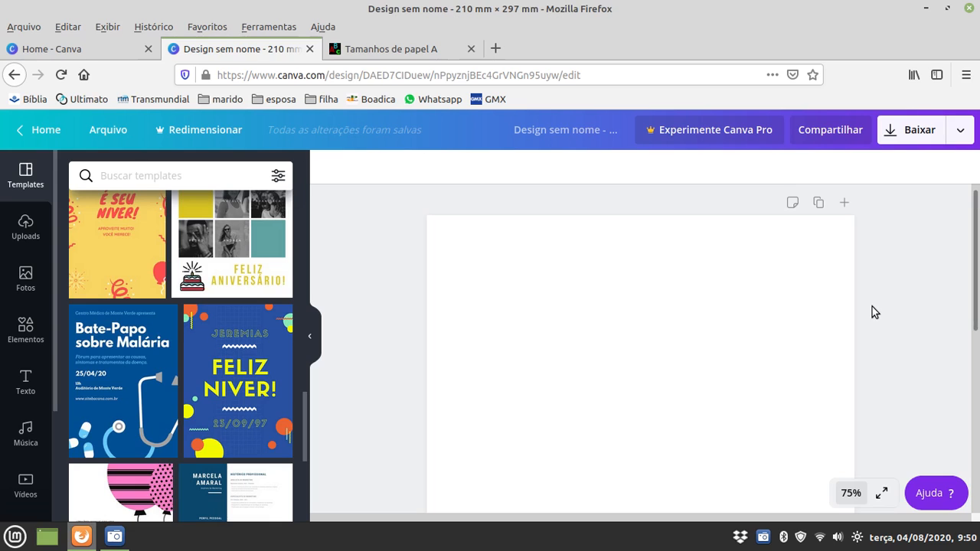
# Add a heading reading "Teste de Título" and move it up near the top of the page
pyautogui.click(20, 383)
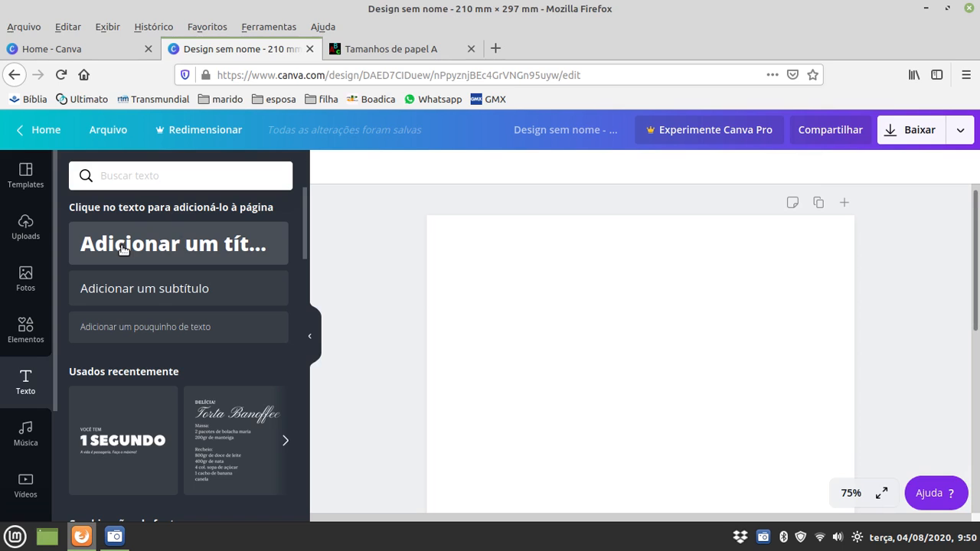
pyautogui.scroll(-3, 153, 307)
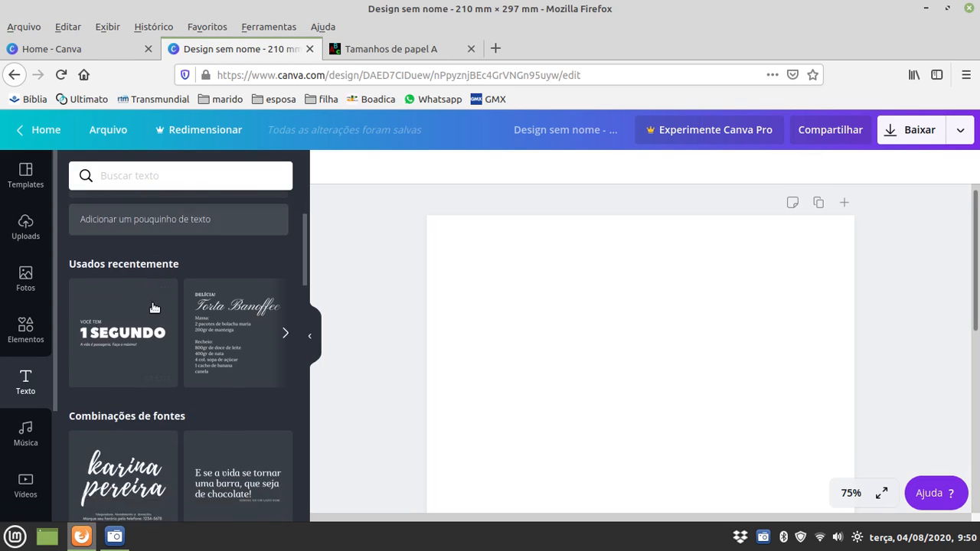
pyautogui.scroll(-4, 153, 308)
pyautogui.scroll(5, 243, 335)
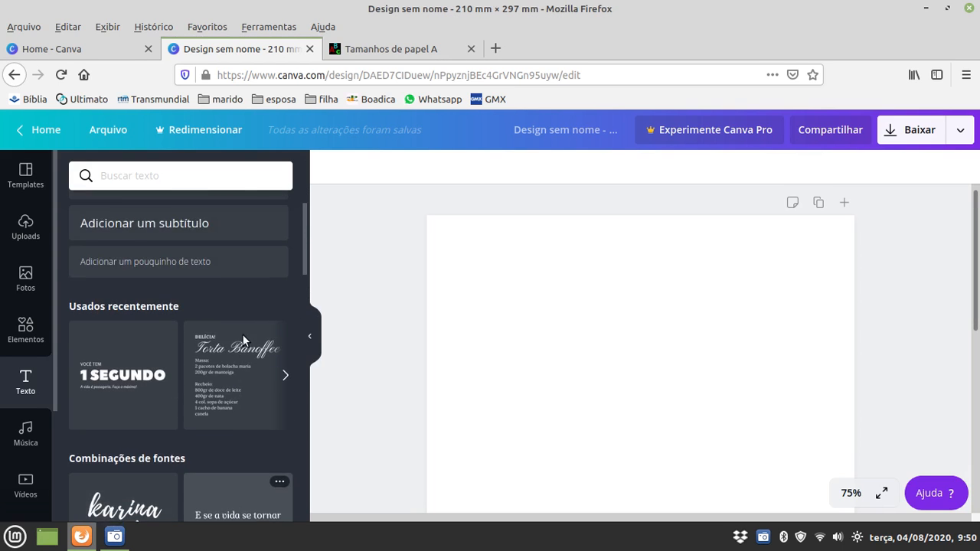
pyautogui.scroll(2, 541, 380)
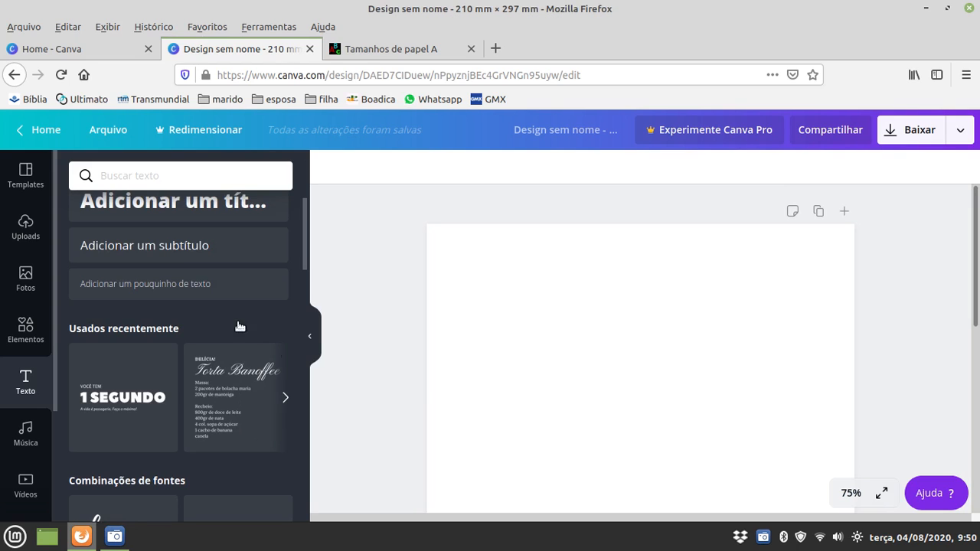
pyautogui.scroll(2, 190, 268)
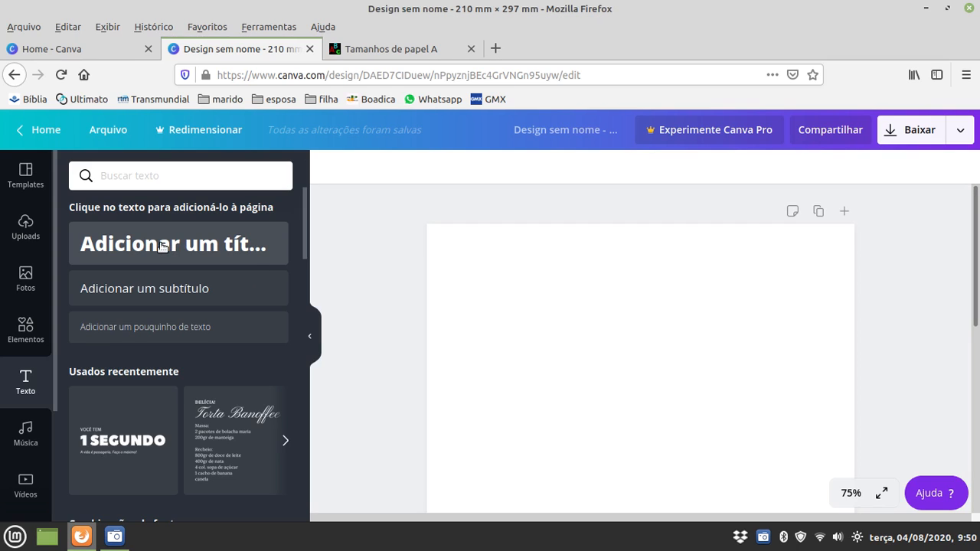
pyautogui.click(161, 245)
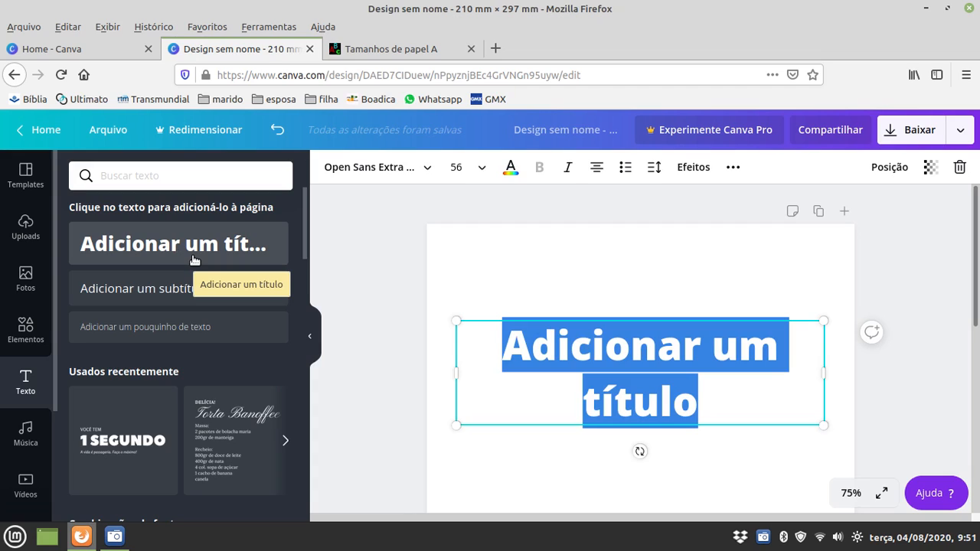
pyautogui.write('Tes')
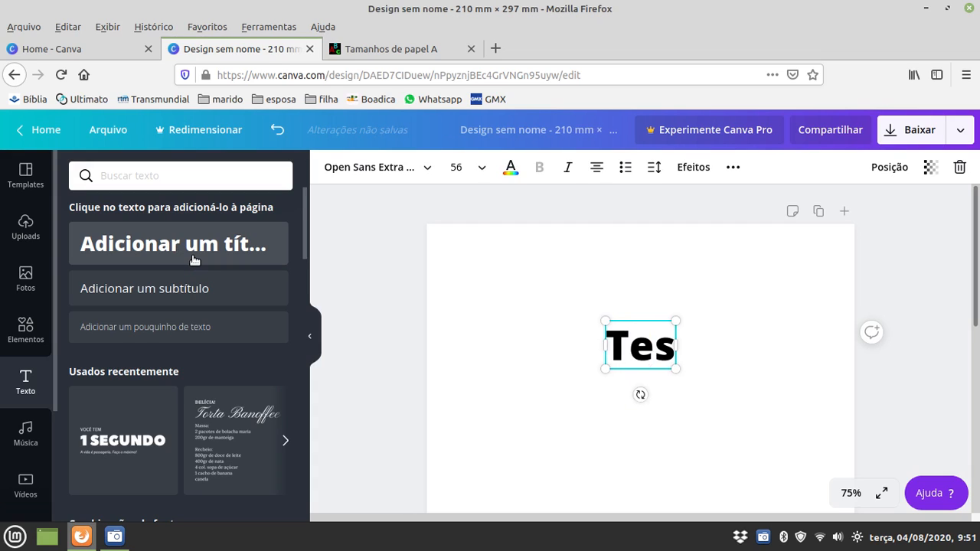
pyautogui.write('te de T')
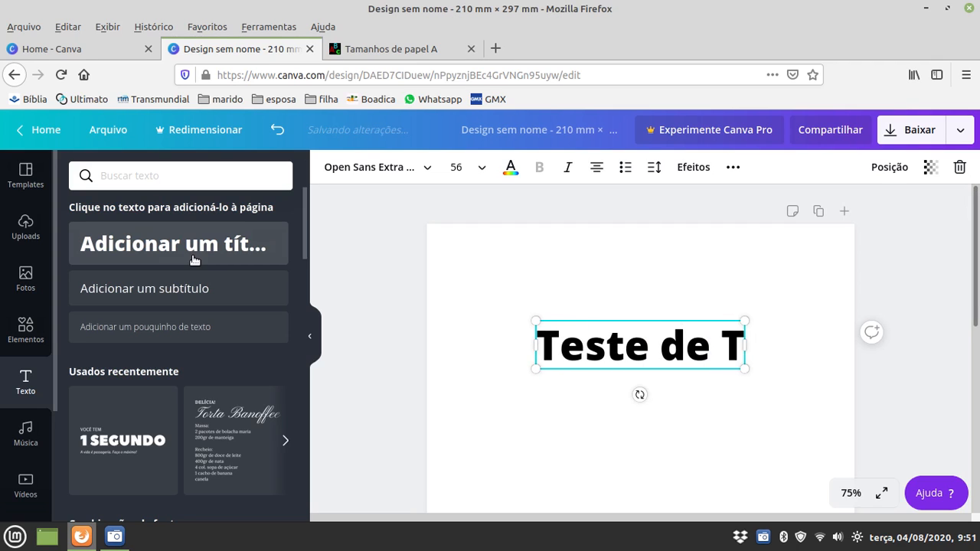
pyautogui.write('ítulo')
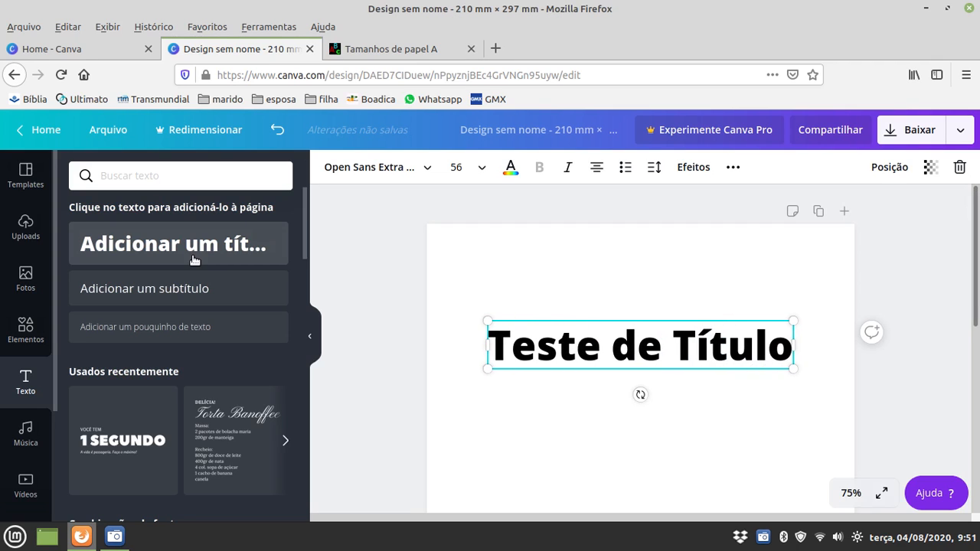
pyautogui.click(367, 270)
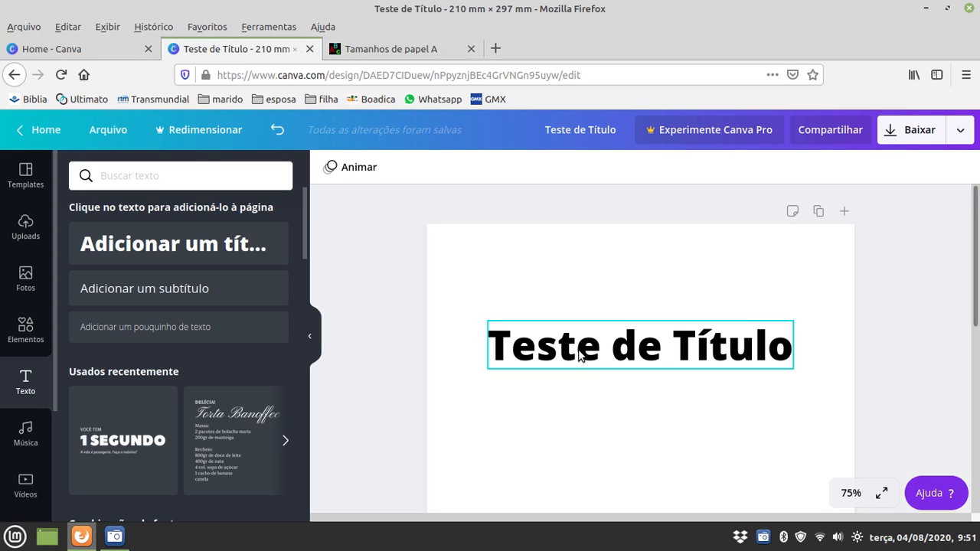
pyautogui.moveTo(623, 346); pyautogui.dragTo(619, 268)
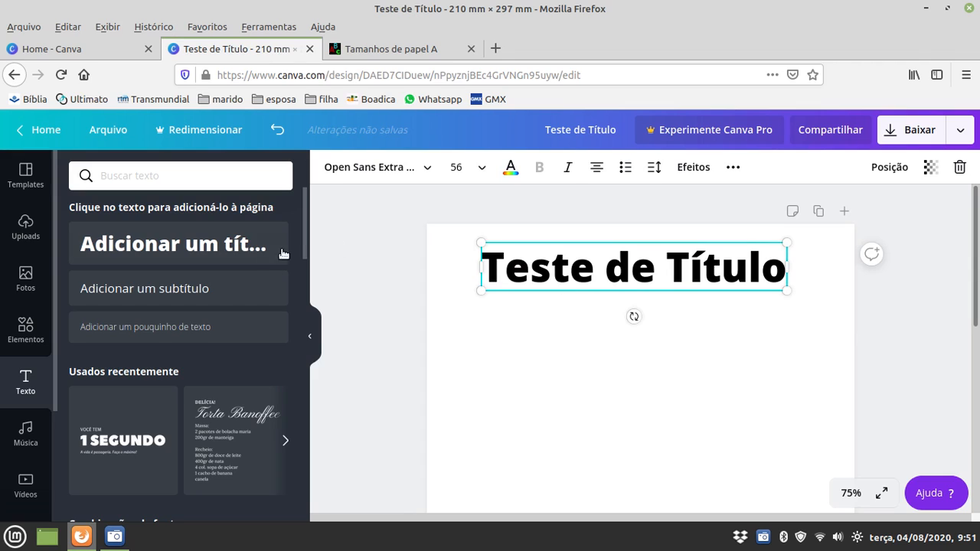
# Change the heading's font to Adigiana Toybox and deselect the heading
pyautogui.click(430, 170)
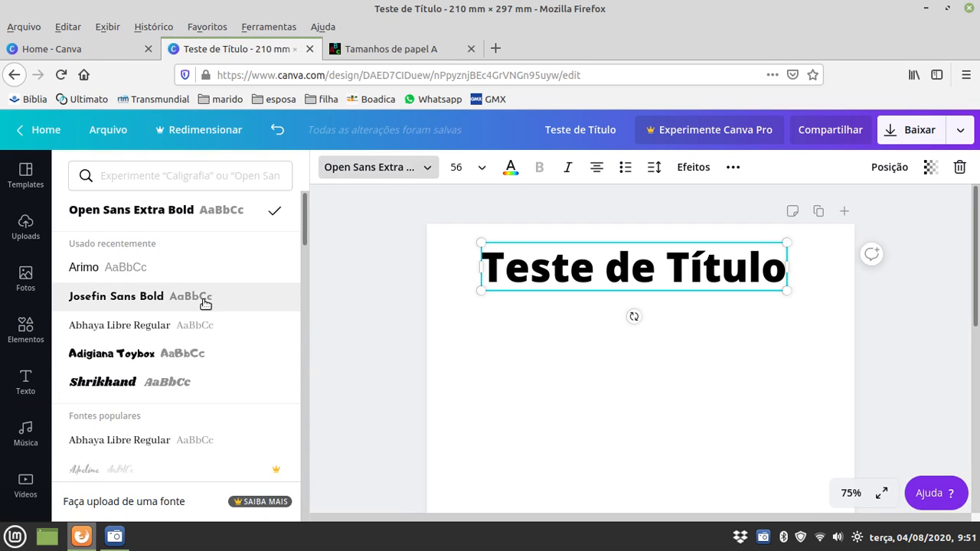
pyautogui.click(151, 356)
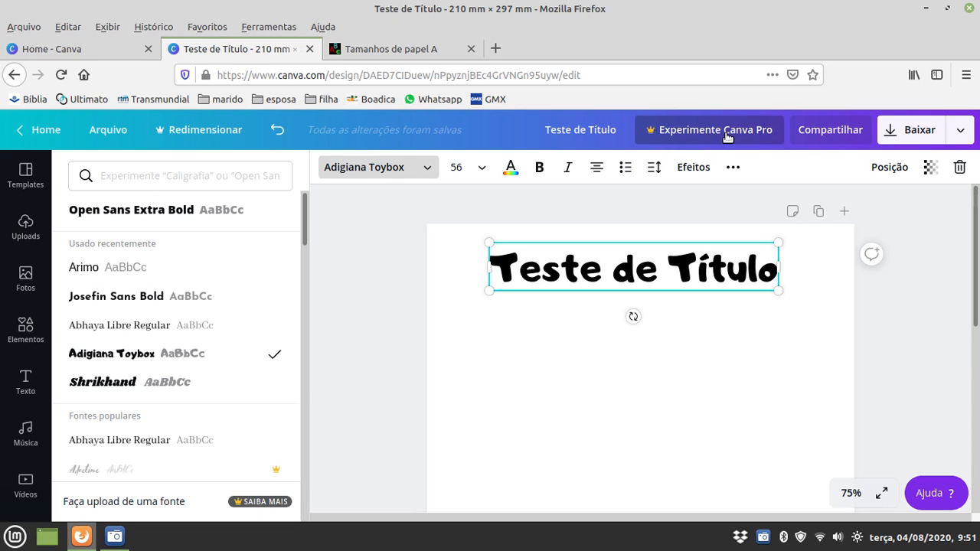
pyautogui.press('Escape')
pyautogui.click(391, 278)
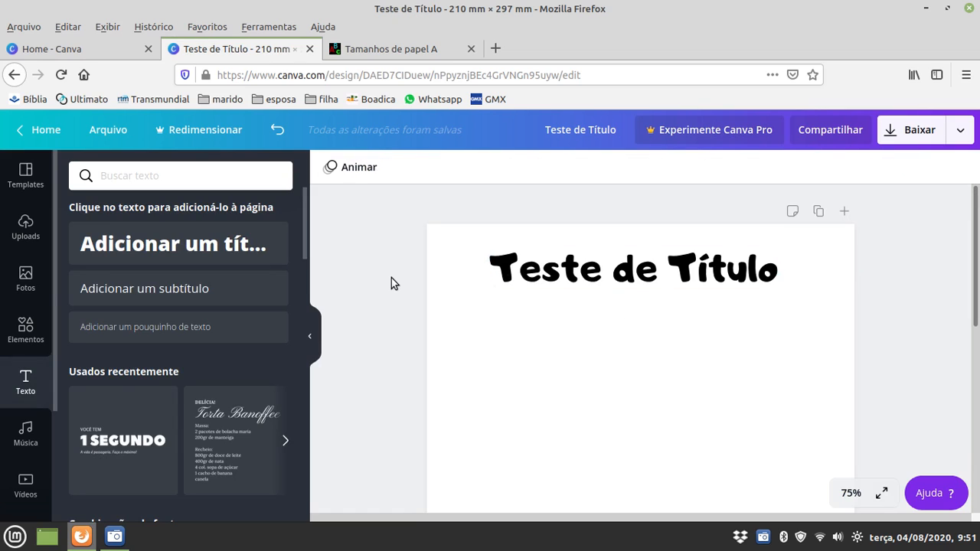
# Colour the "Teste de Título" heading dark violet from the default colours
pyautogui.click(494, 276)
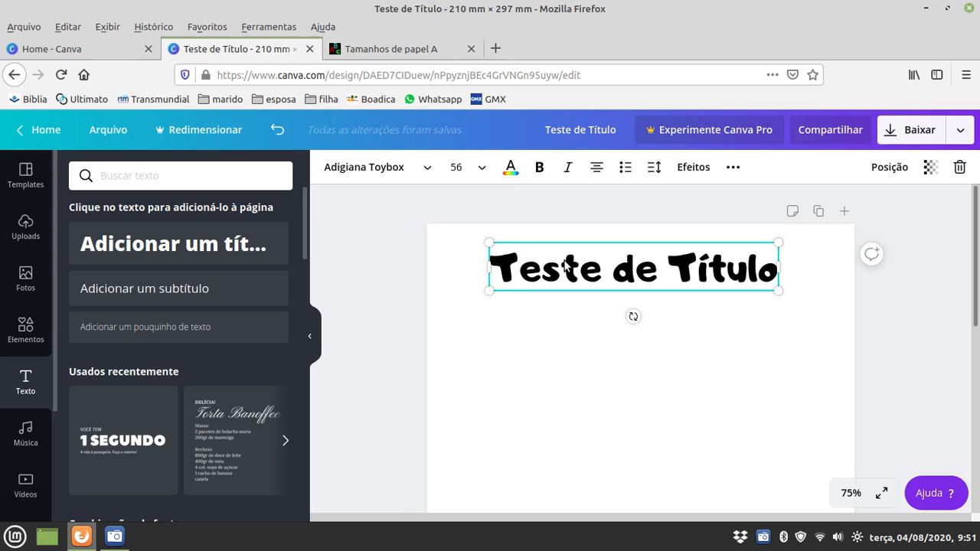
pyautogui.click(505, 171)
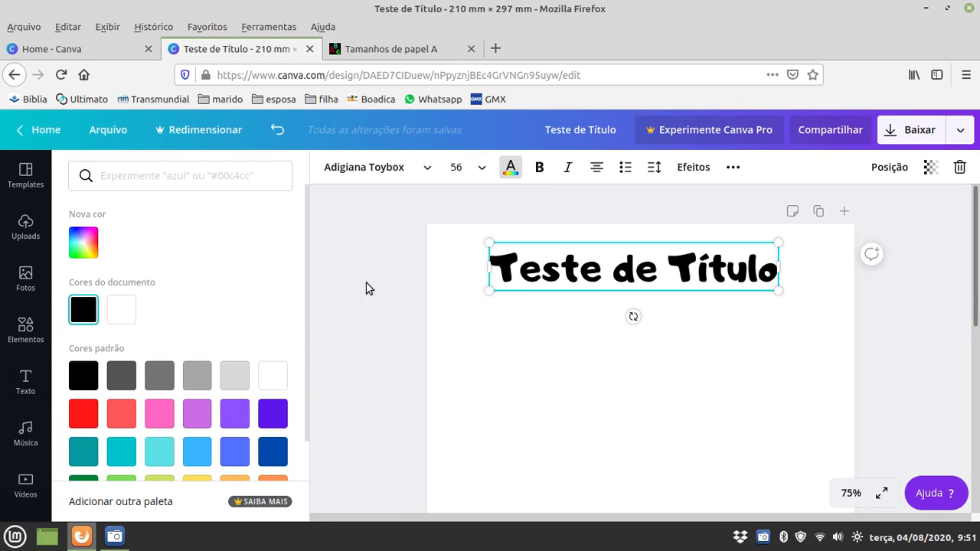
pyautogui.click(280, 414)
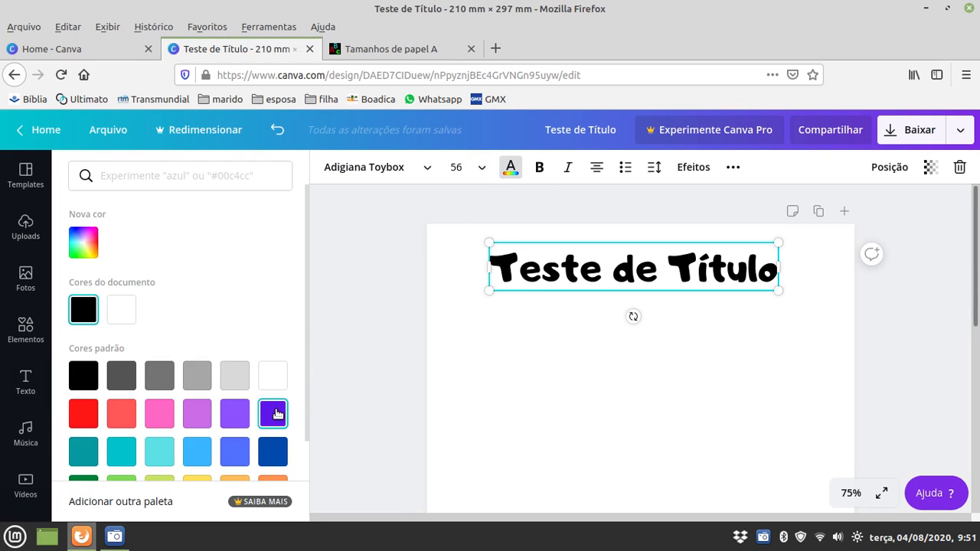
pyautogui.click(369, 303)
pyautogui.click(369, 303)
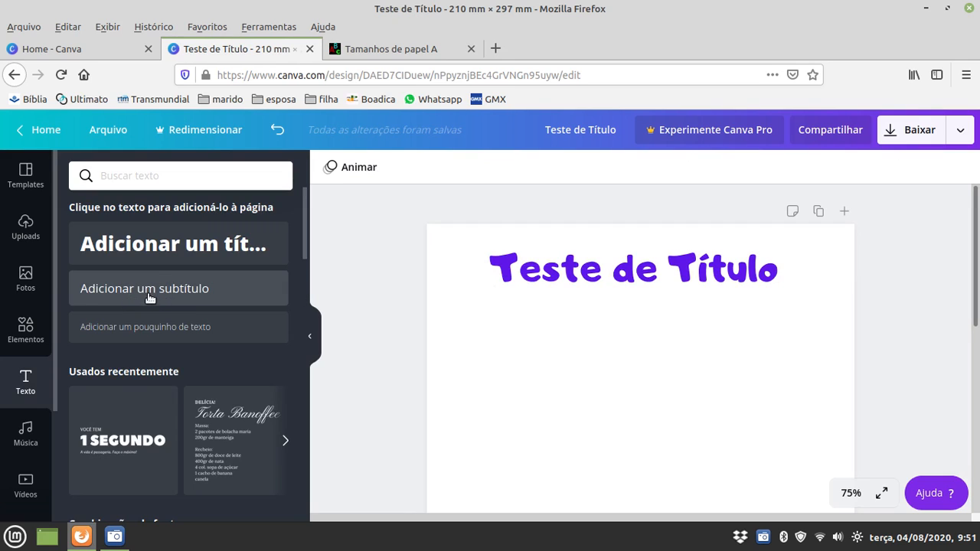
# Add a subheading reading "texto seguinte" and place it directly beneath the heading
pyautogui.click(171, 291)
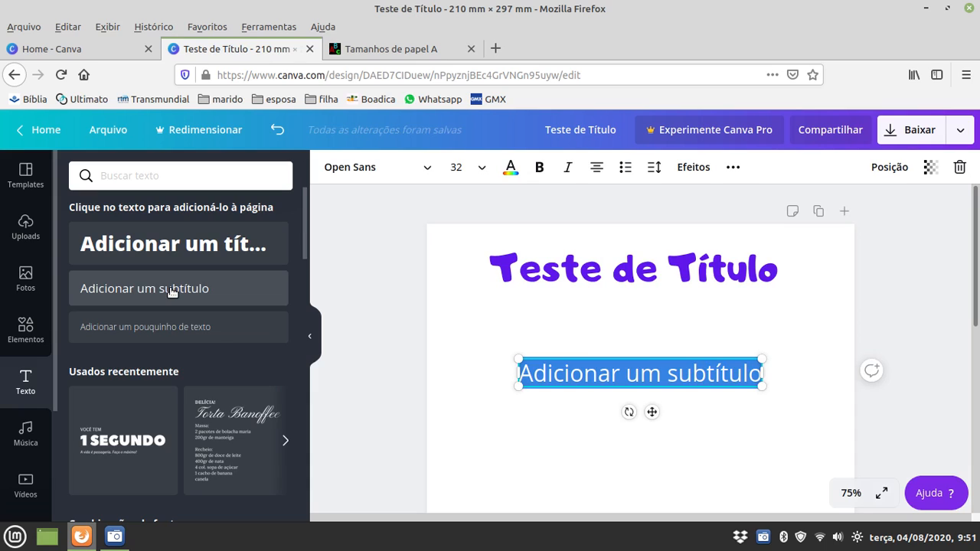
pyautogui.write('tex')
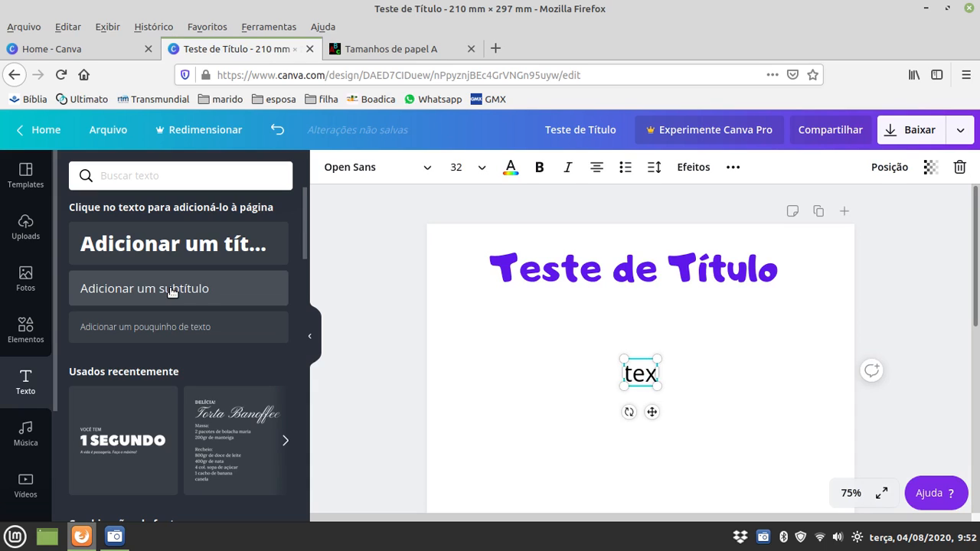
pyautogui.write('to seguinte')
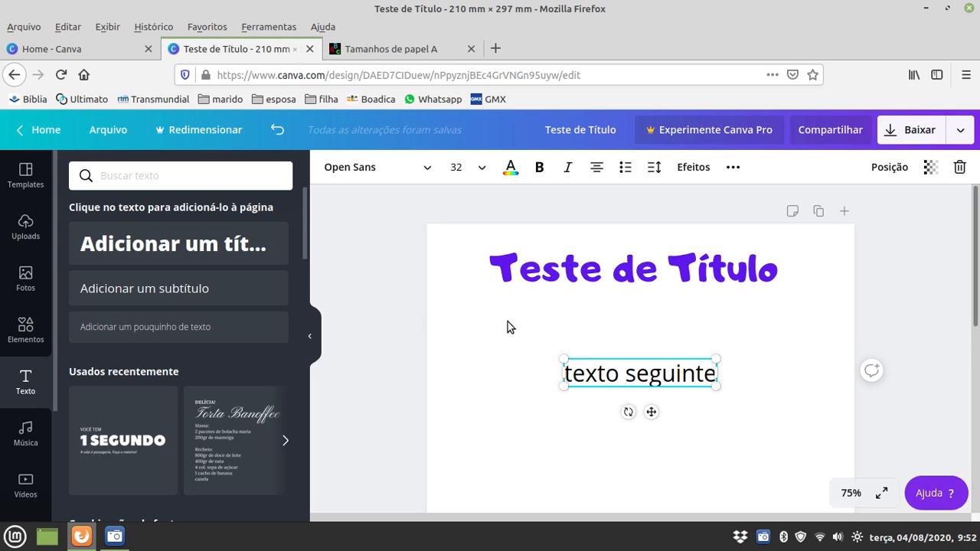
pyautogui.click(403, 294)
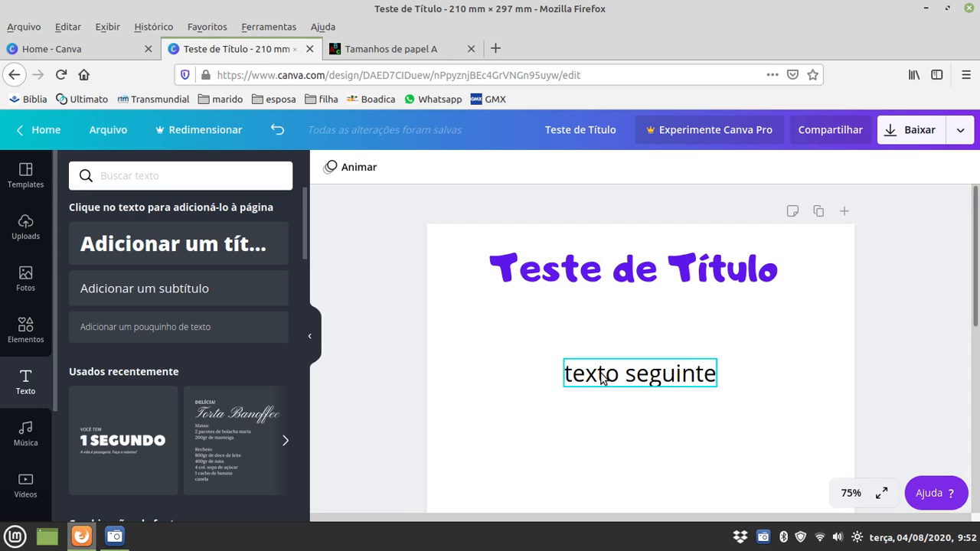
pyautogui.moveTo(607, 375); pyautogui.dragTo(595, 318)
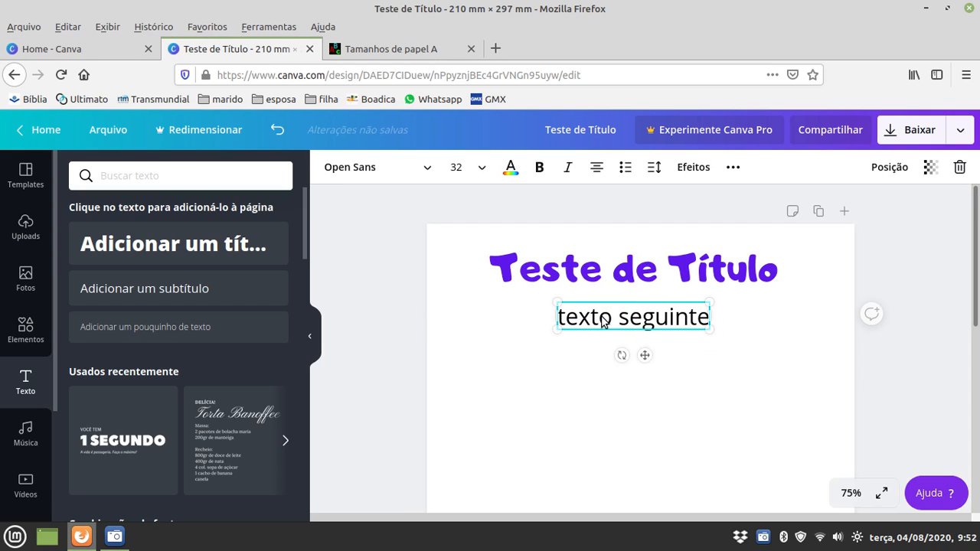
pyautogui.click(411, 301)
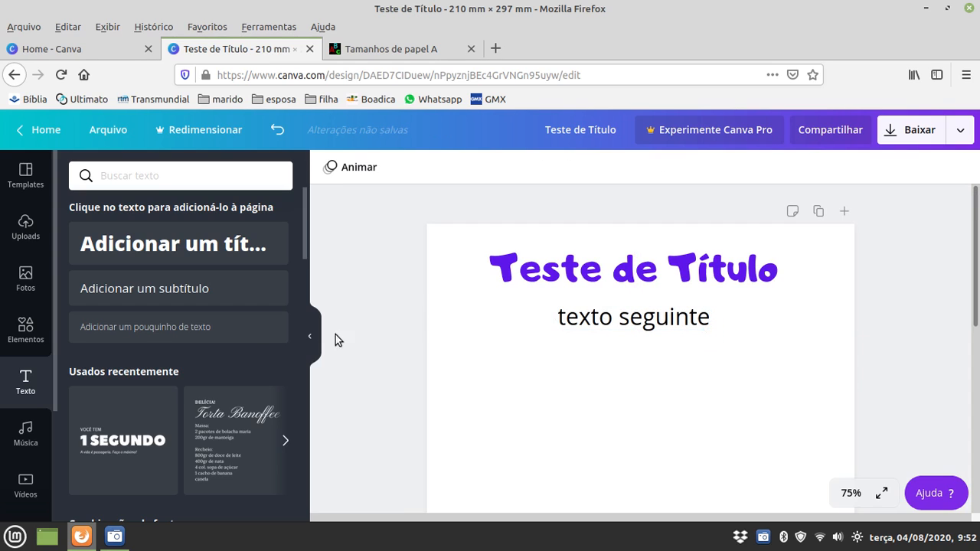
# Add a small body text reading "texto menor" below the subheading
pyautogui.click(201, 327)
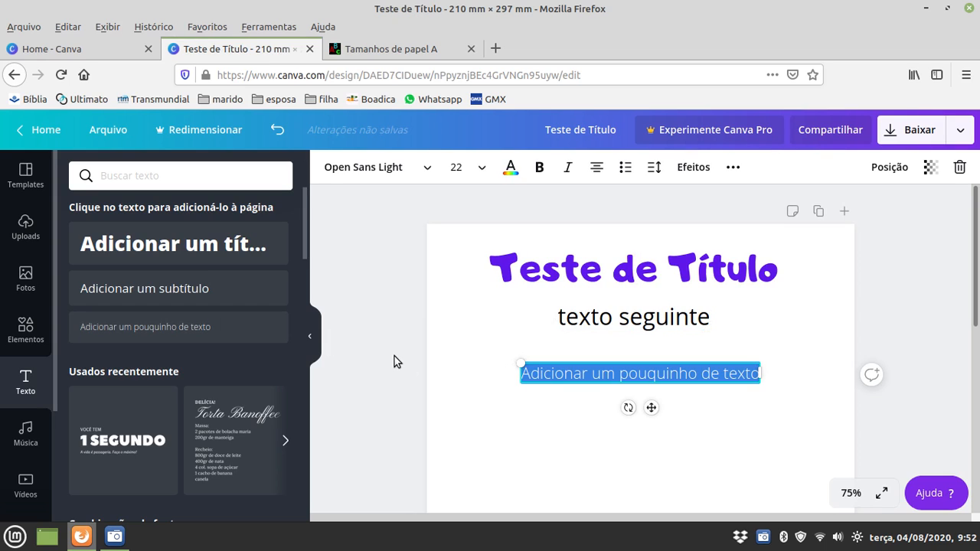
pyautogui.write('texto menor')
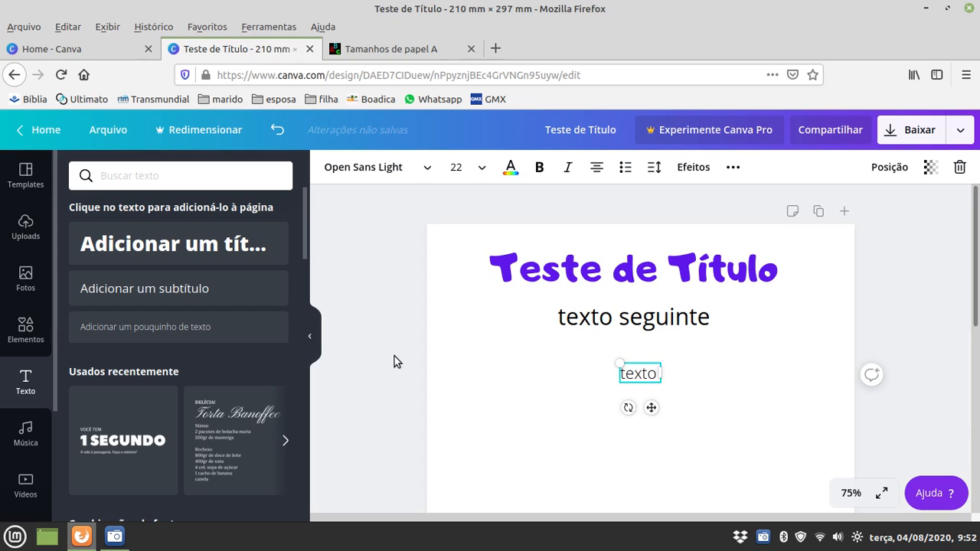
pyautogui.click(371, 282)
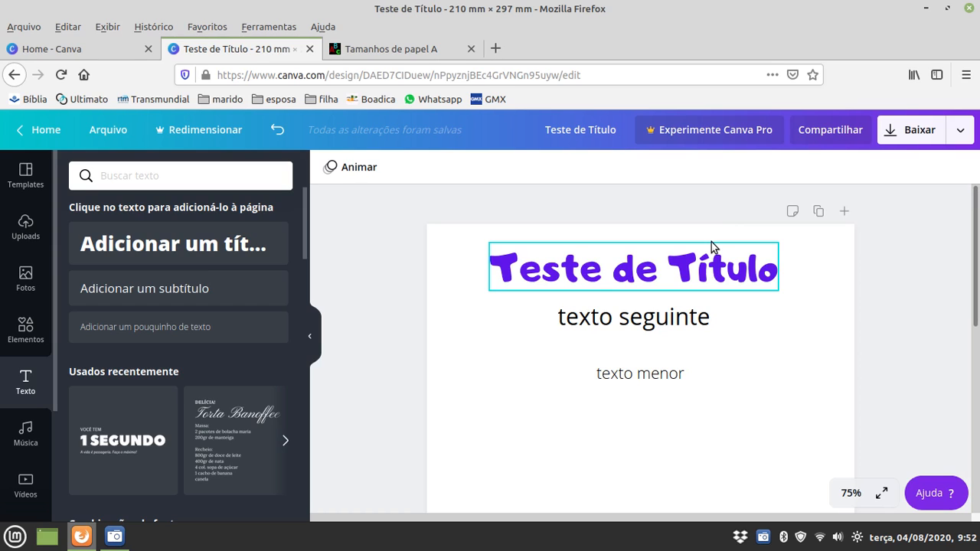
# Shift the heading to the page's left side, and align it to the page's horizontal centre with Ao centro
pyautogui.moveTo(610, 275); pyautogui.dragTo(549, 271)
pyautogui.click(375, 312)
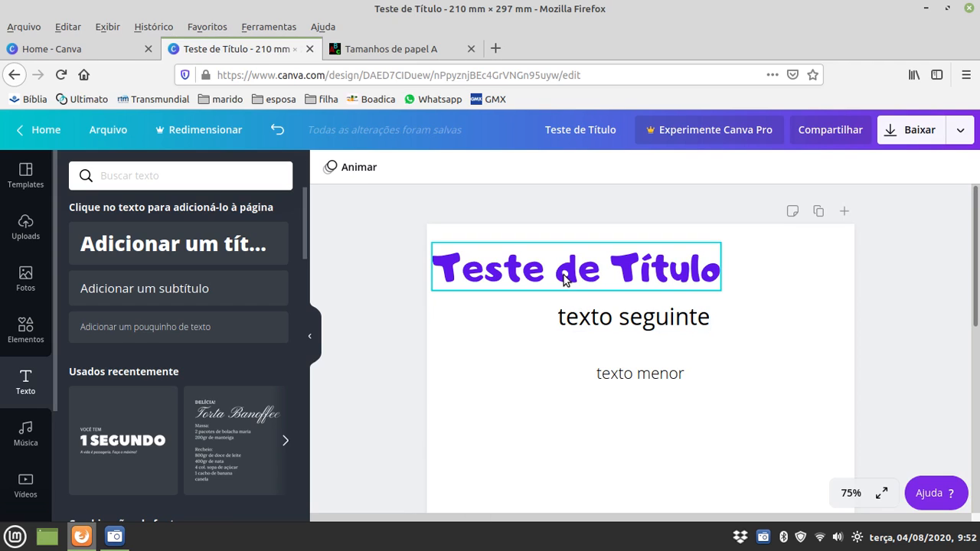
pyautogui.click(656, 273)
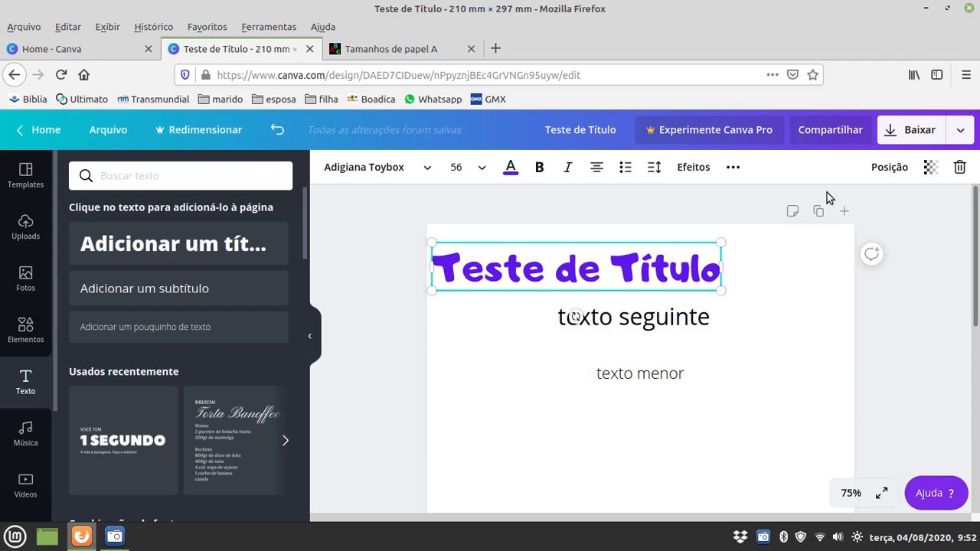
pyautogui.click(888, 170)
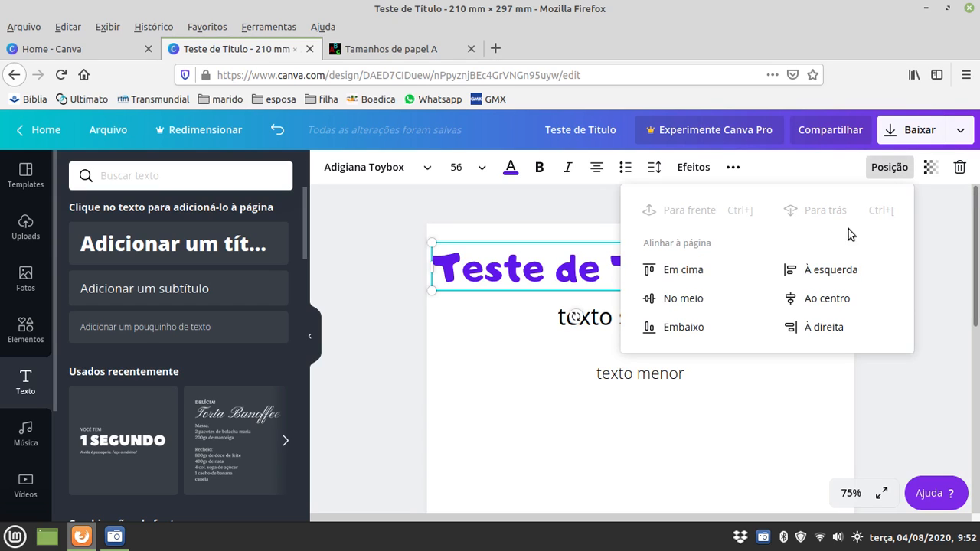
pyautogui.click(832, 305)
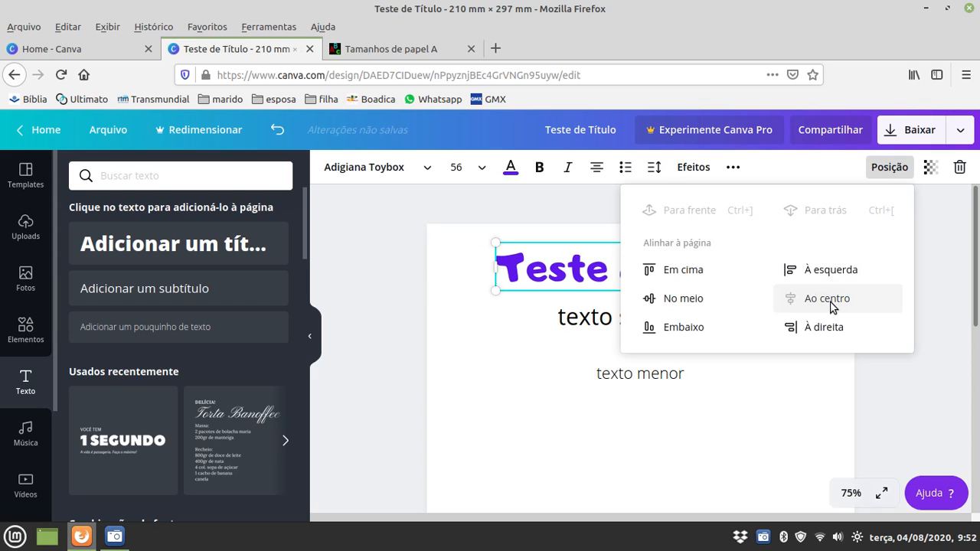
pyautogui.click(904, 387)
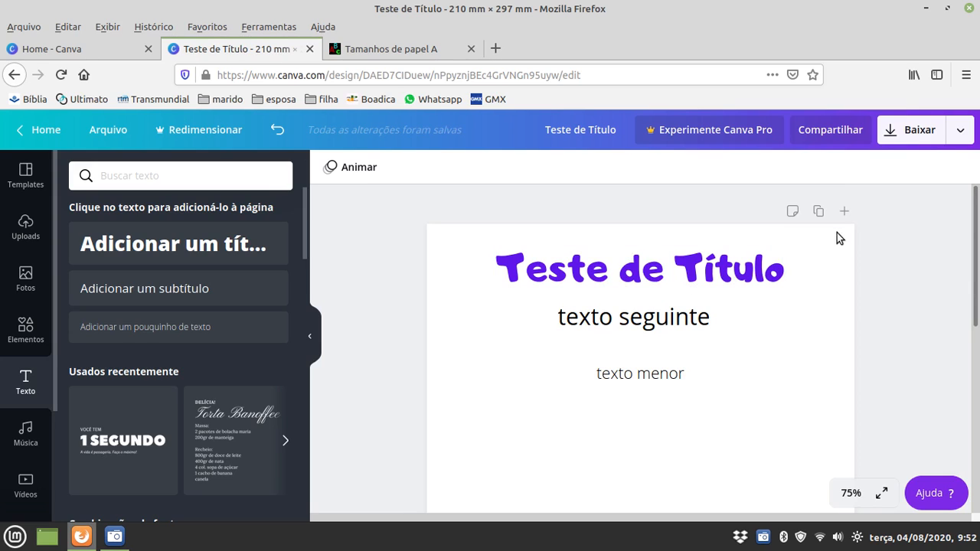
pyautogui.click(758, 266)
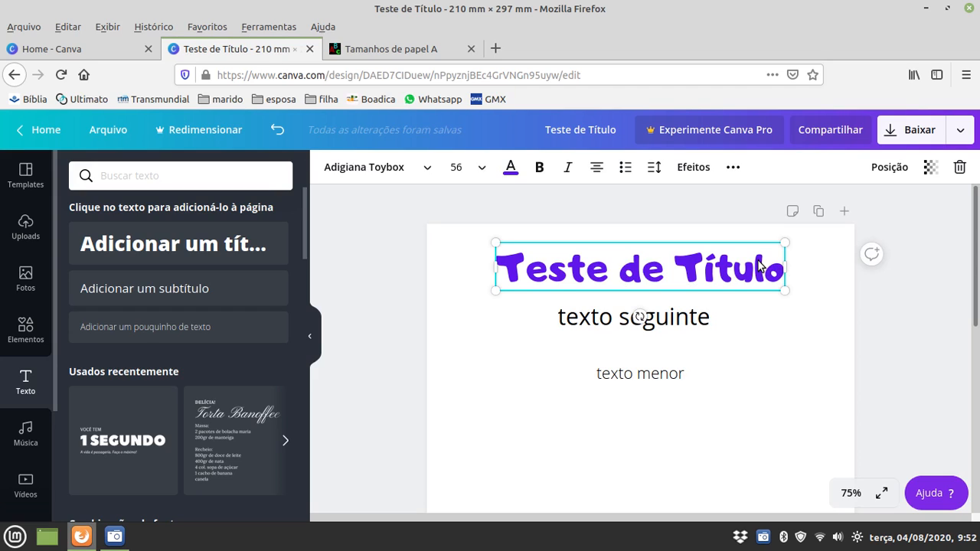
pyautogui.click(888, 167)
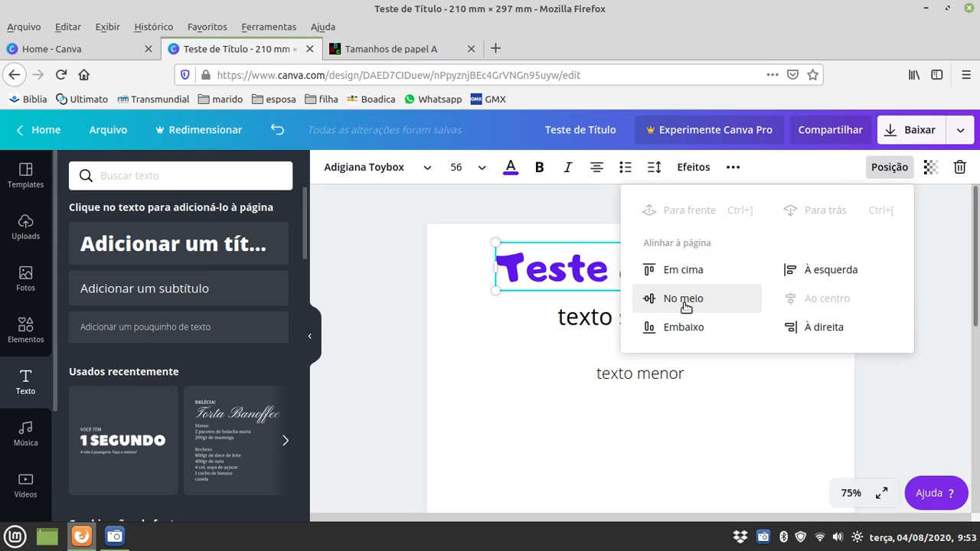
pyautogui.click(903, 390)
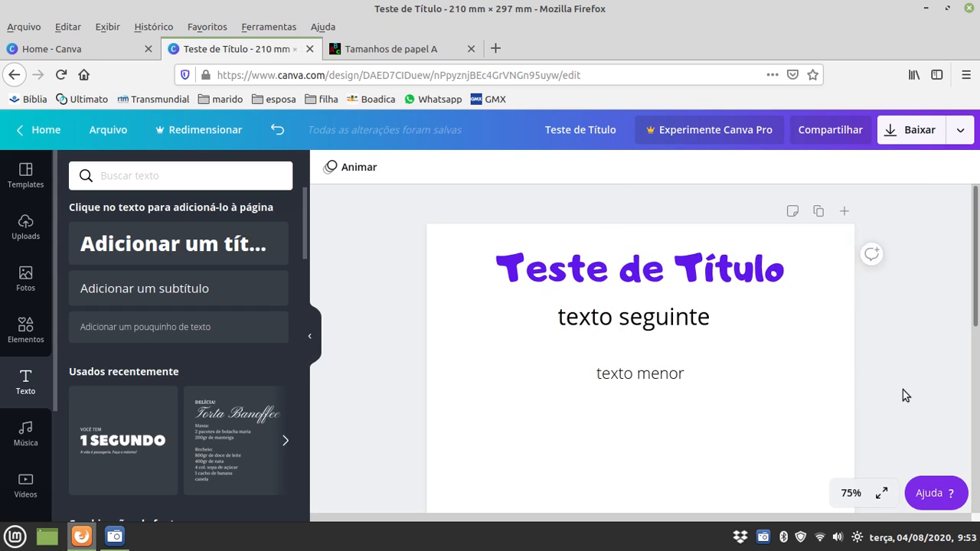
# Align the "Teste de Título" heading to the page's vertical middle with No meio, viewing the page at 25%
pyautogui.click(863, 492)
pyautogui.click(839, 358)
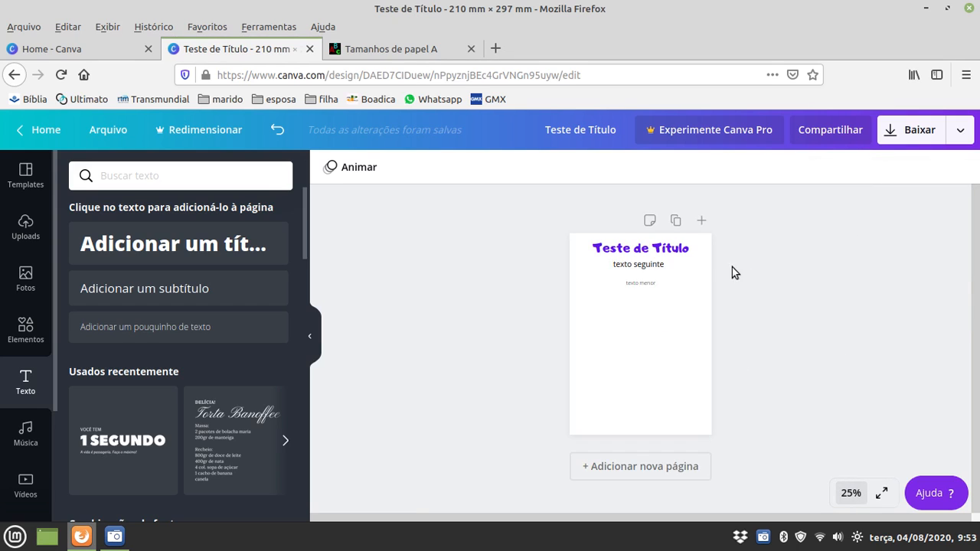
pyautogui.click(671, 249)
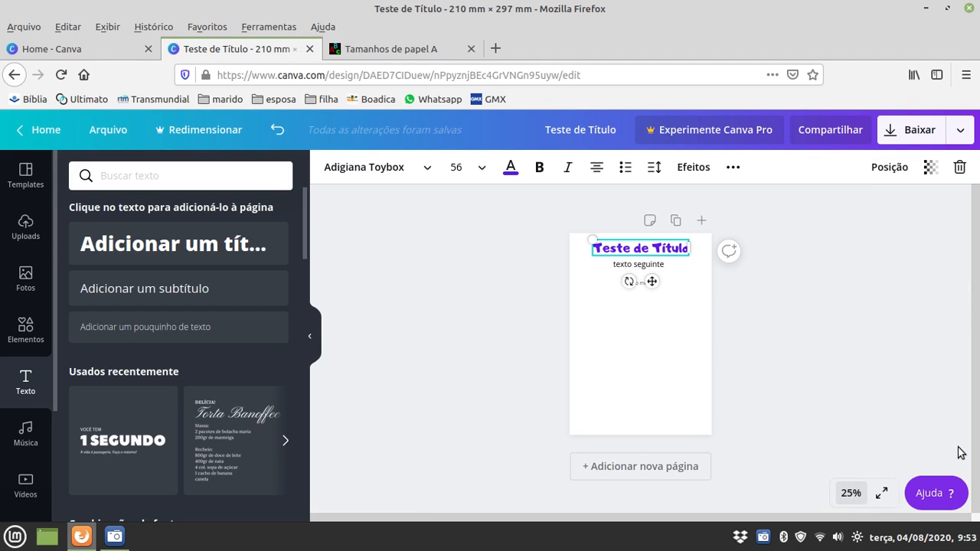
pyautogui.click(891, 169)
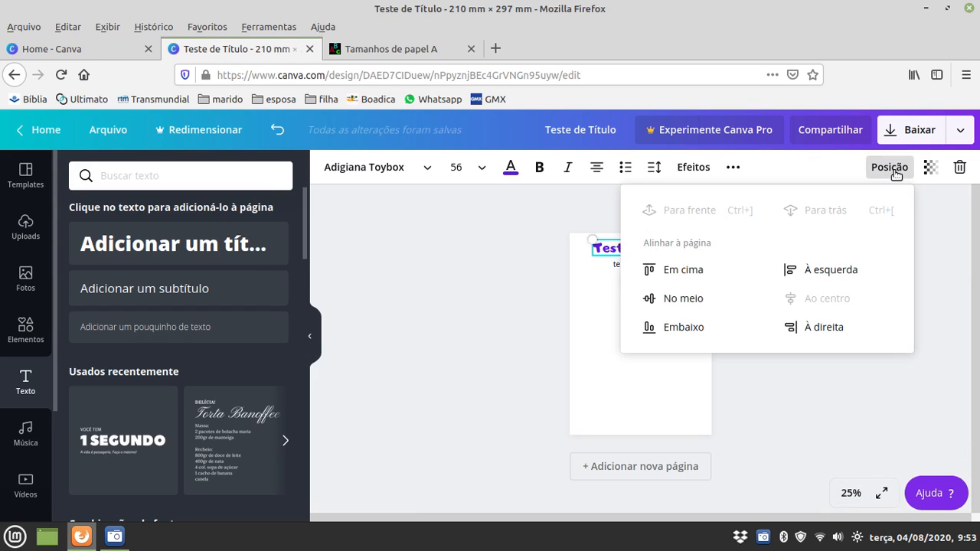
pyautogui.click(690, 300)
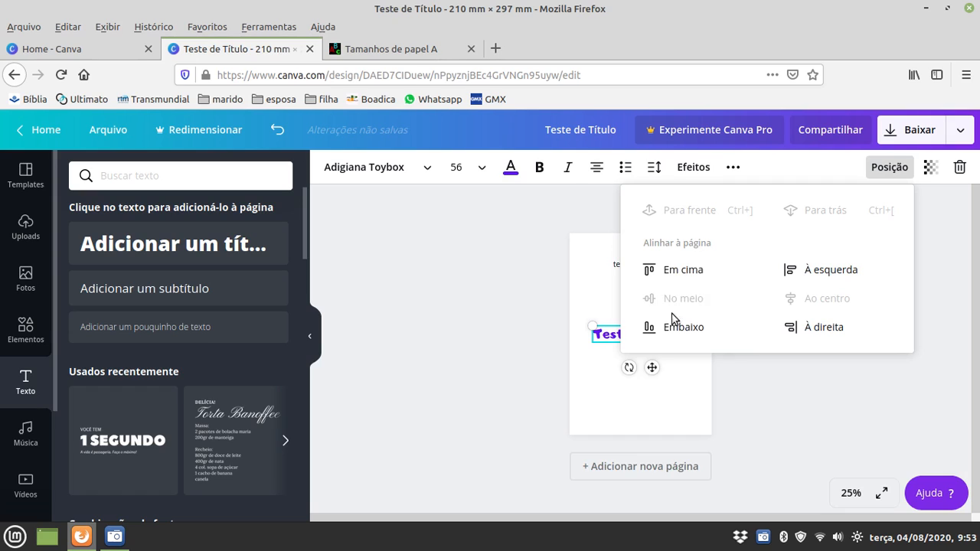
pyautogui.click(520, 334)
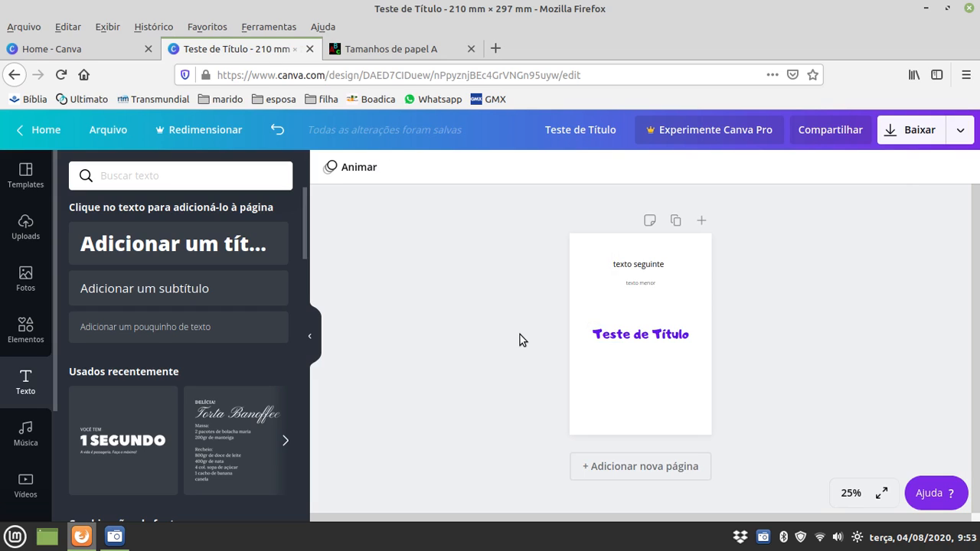
# Undo the heading's recent alignment changes, and redo only its horizontal centring at the top of the page
pyautogui.click(278, 129)
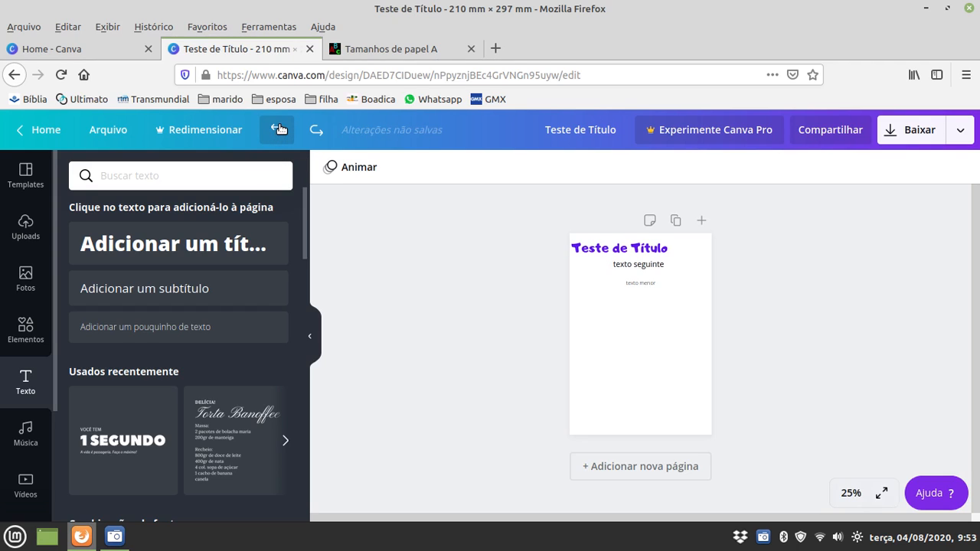
pyautogui.click(321, 127)
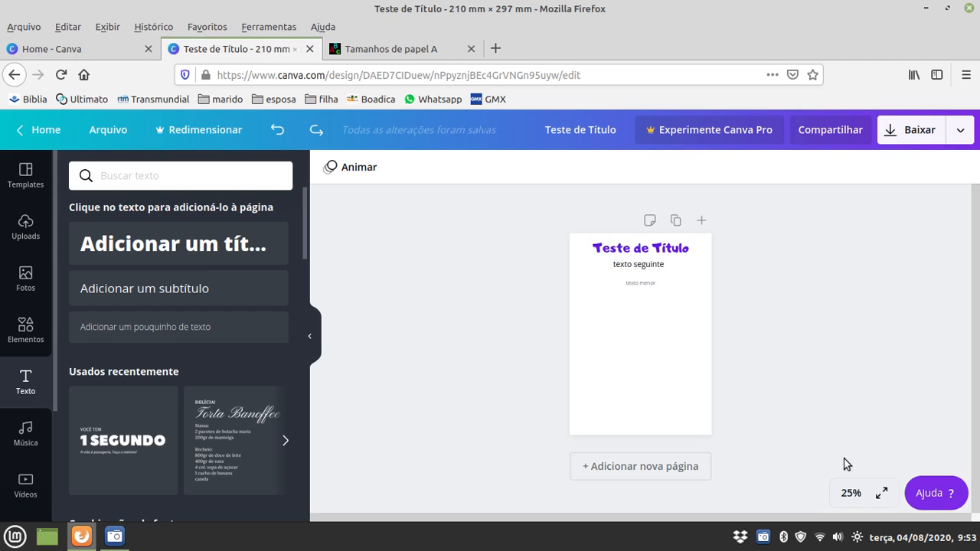
# Browse the font combinations and add the "Torta Banoffee" recipe text combination below "texto menor", viewing the page at 50%
pyautogui.click(852, 494)
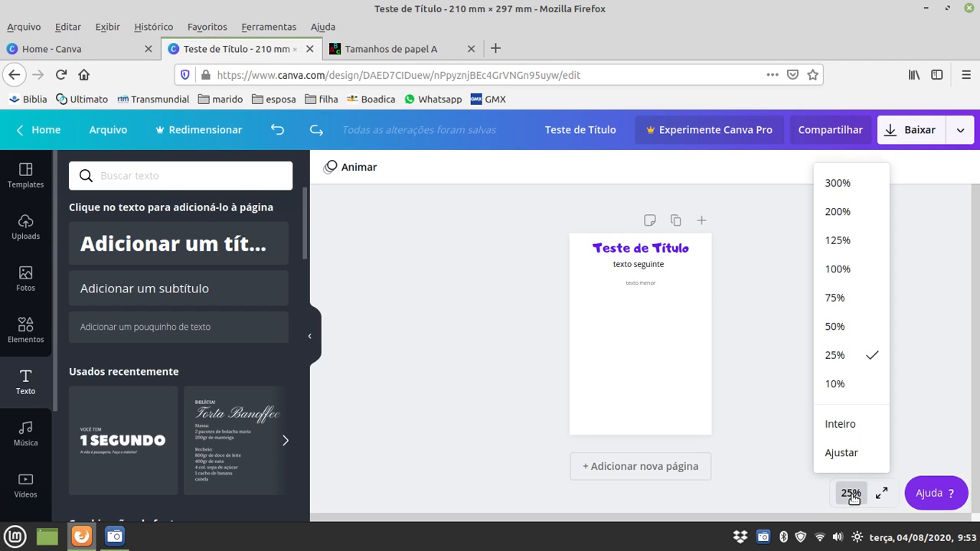
pyautogui.click(842, 331)
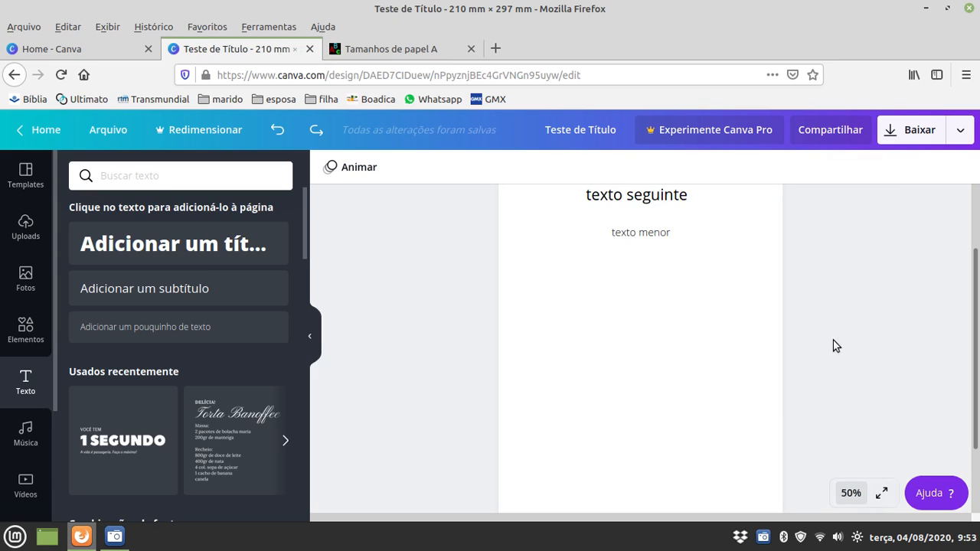
pyautogui.scroll(2, 834, 350)
pyautogui.click(848, 493)
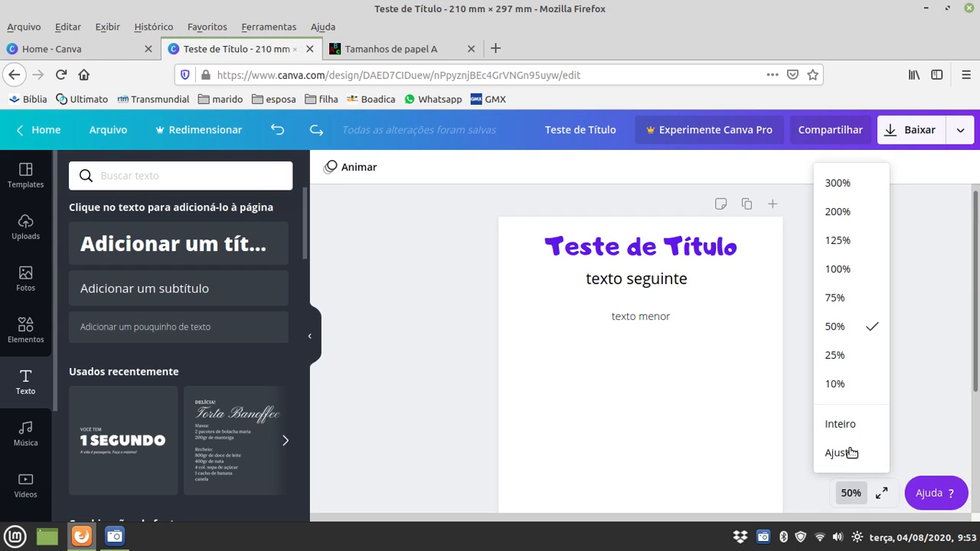
pyautogui.click(911, 354)
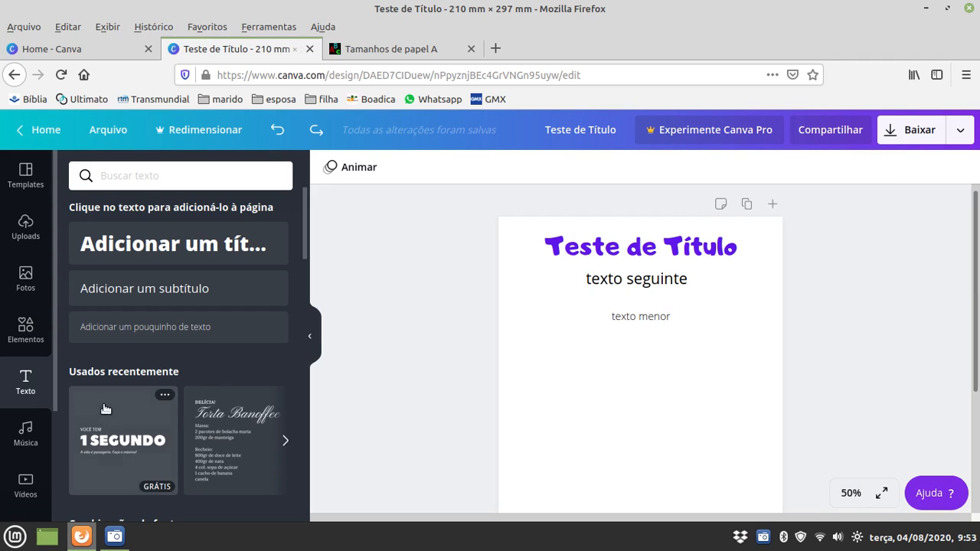
pyautogui.scroll(-1, 148, 444)
pyautogui.scroll(-3, 145, 436)
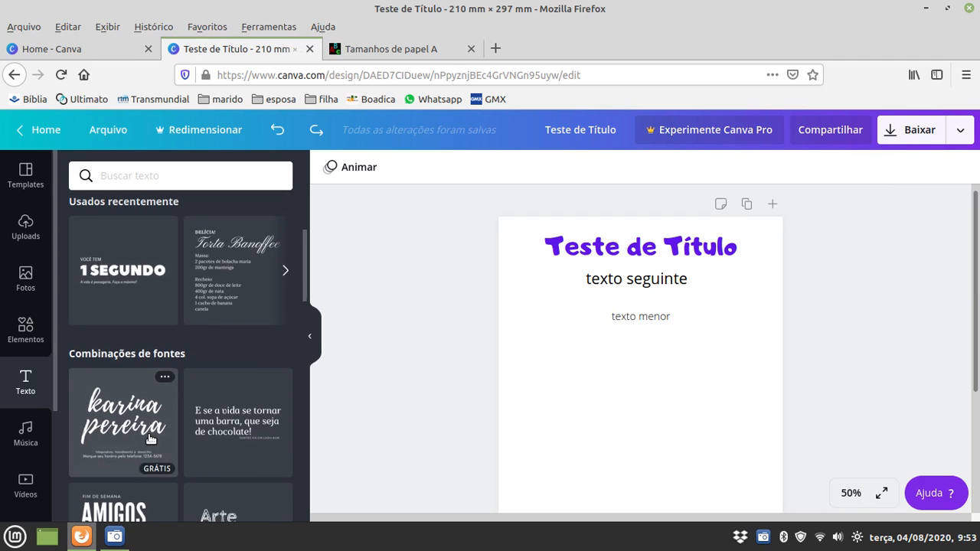
pyautogui.scroll(2, 161, 383)
pyautogui.scroll(-5, 167, 357)
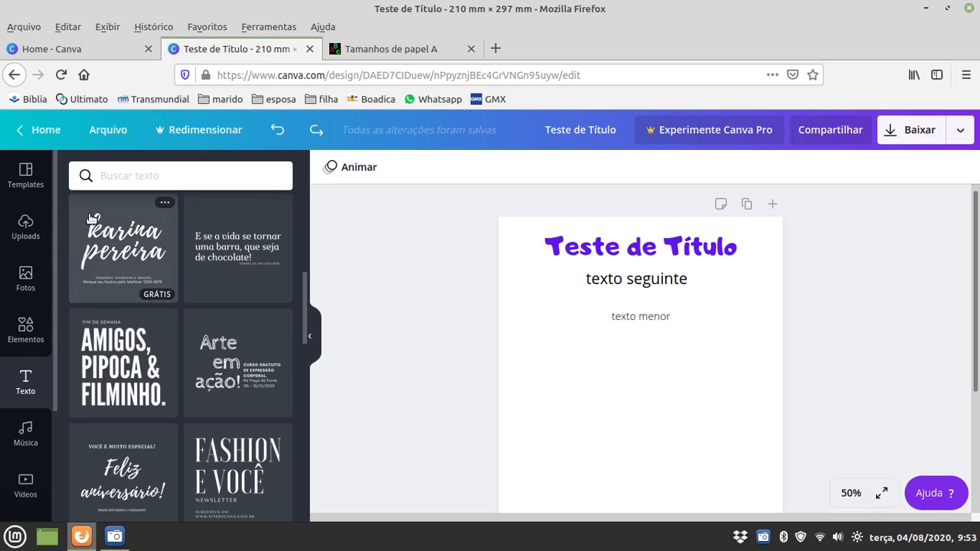
pyautogui.scroll(-7, 195, 351)
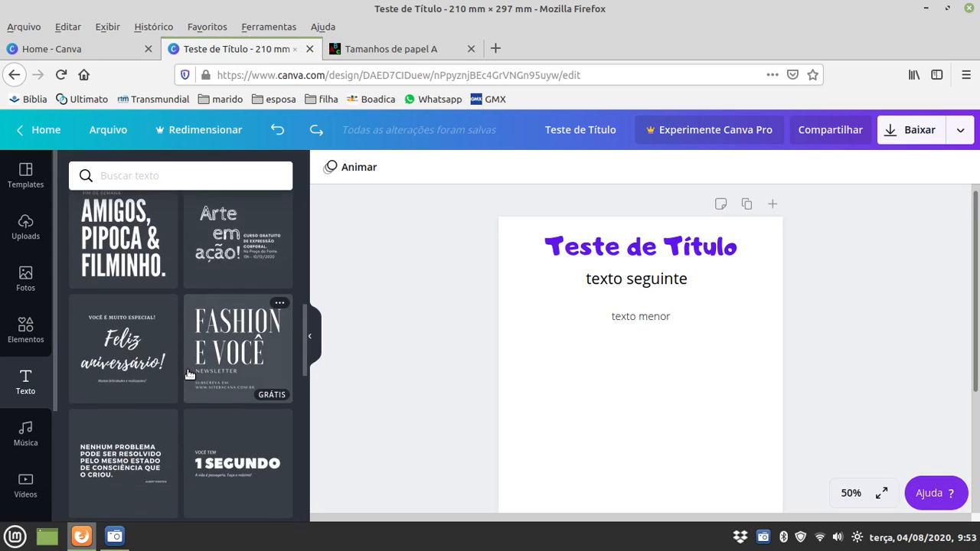
pyautogui.scroll(-7, 190, 373)
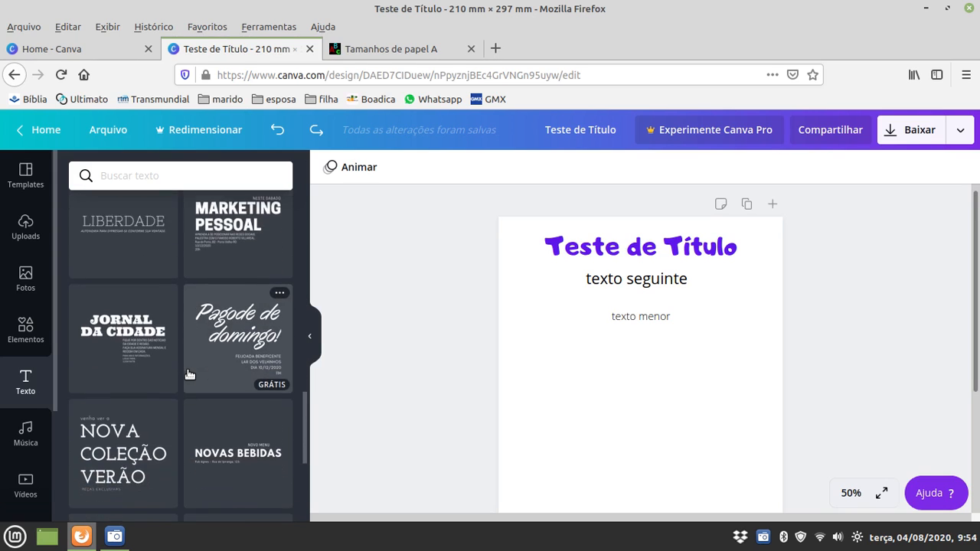
pyautogui.scroll(-5, 184, 379)
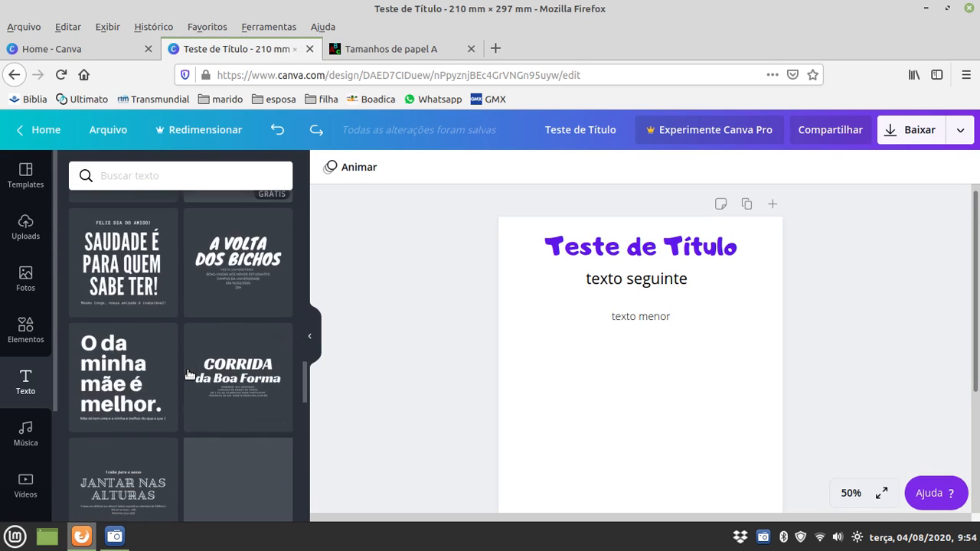
pyautogui.scroll(-3, 165, 396)
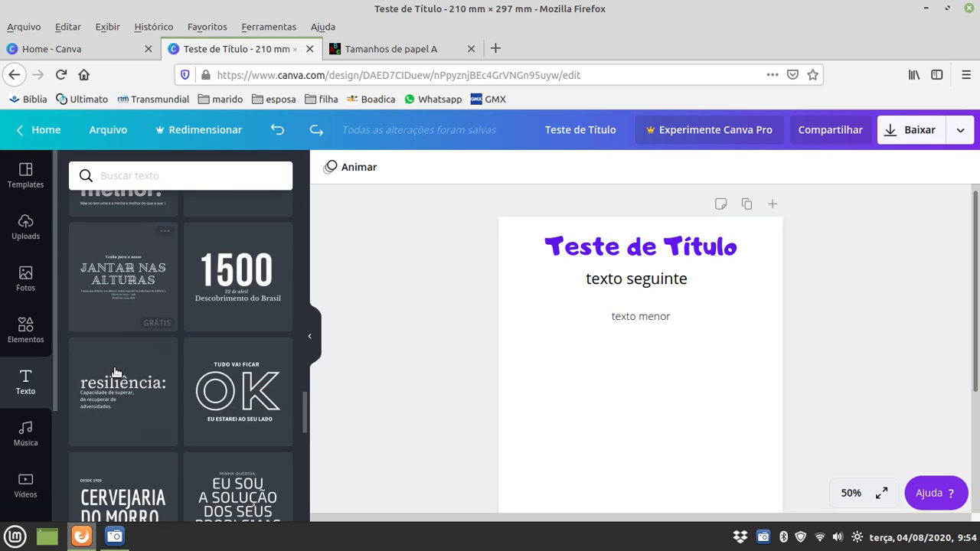
pyautogui.scroll(-3, 163, 382)
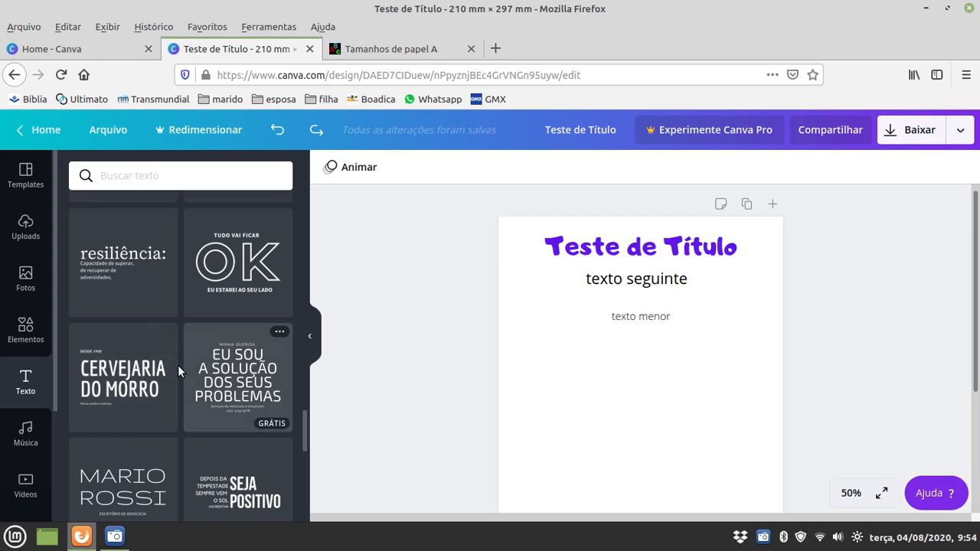
pyautogui.scroll(-4, 159, 390)
pyautogui.scroll(-2, 159, 393)
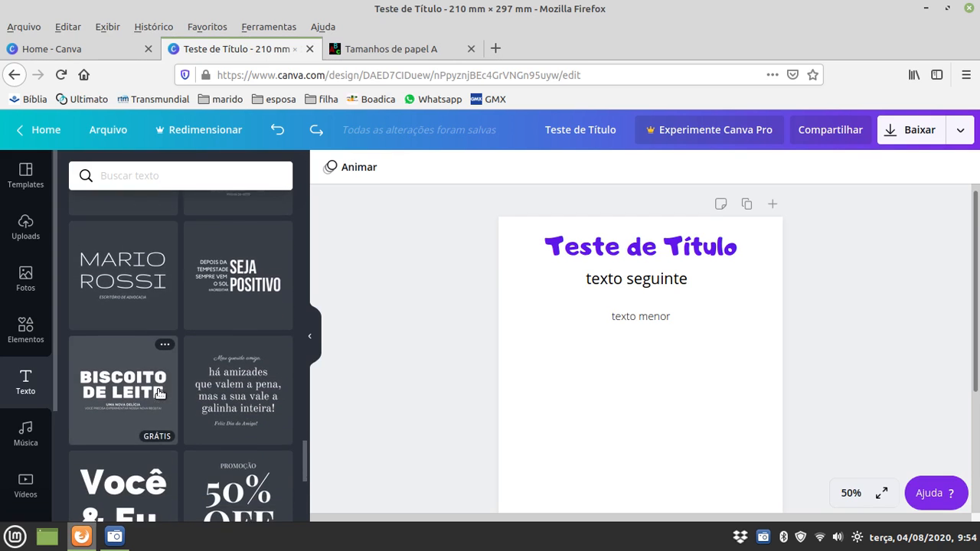
pyautogui.scroll(-3, 160, 392)
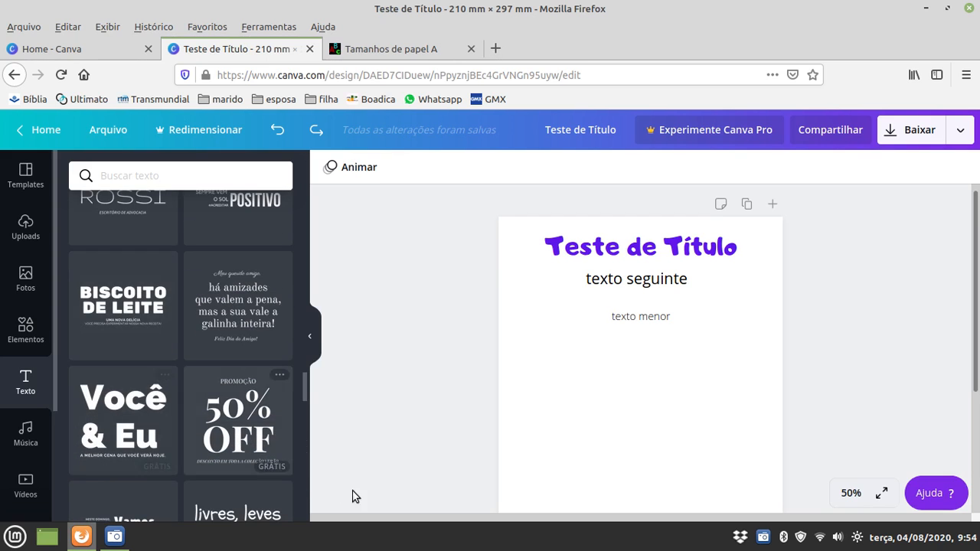
pyautogui.scroll(-4, 209, 404)
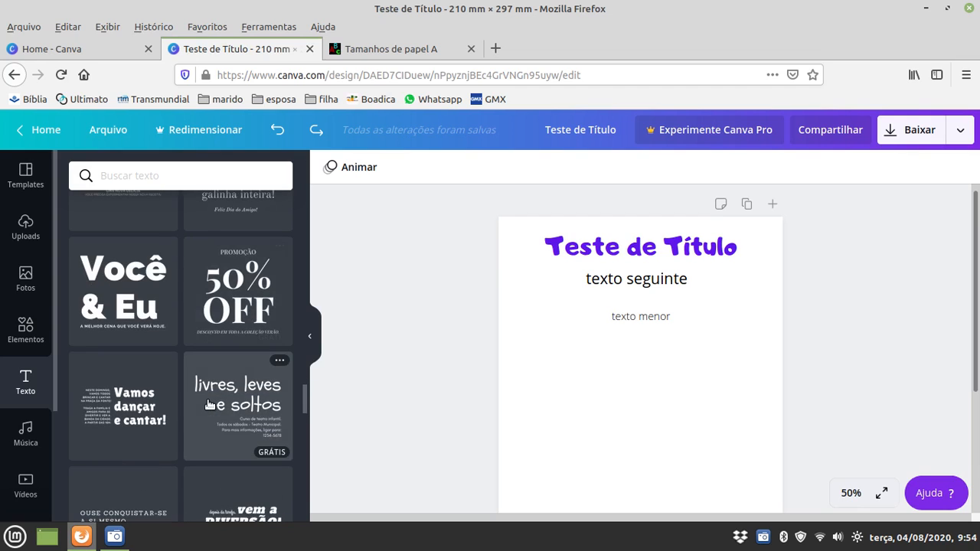
pyautogui.scroll(1, 209, 404)
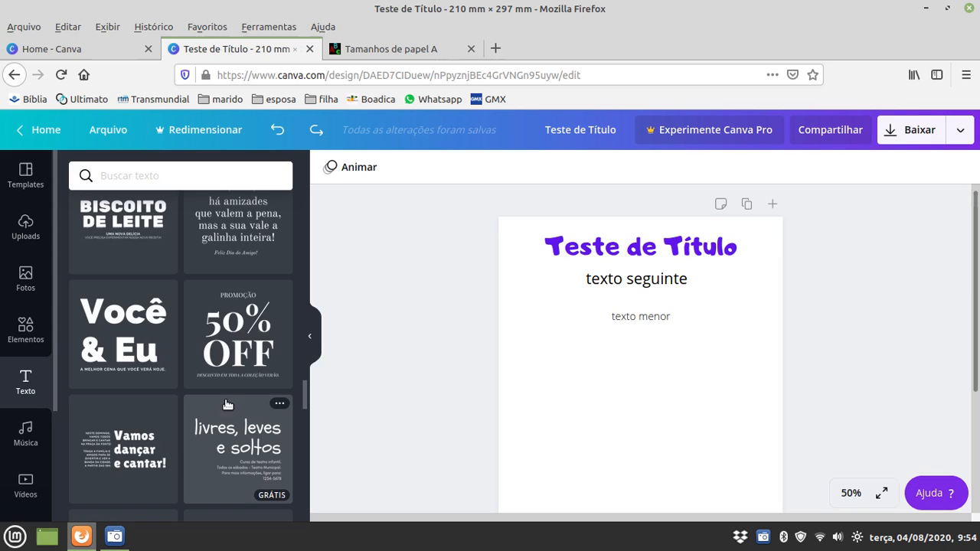
pyautogui.scroll(-12, 134, 433)
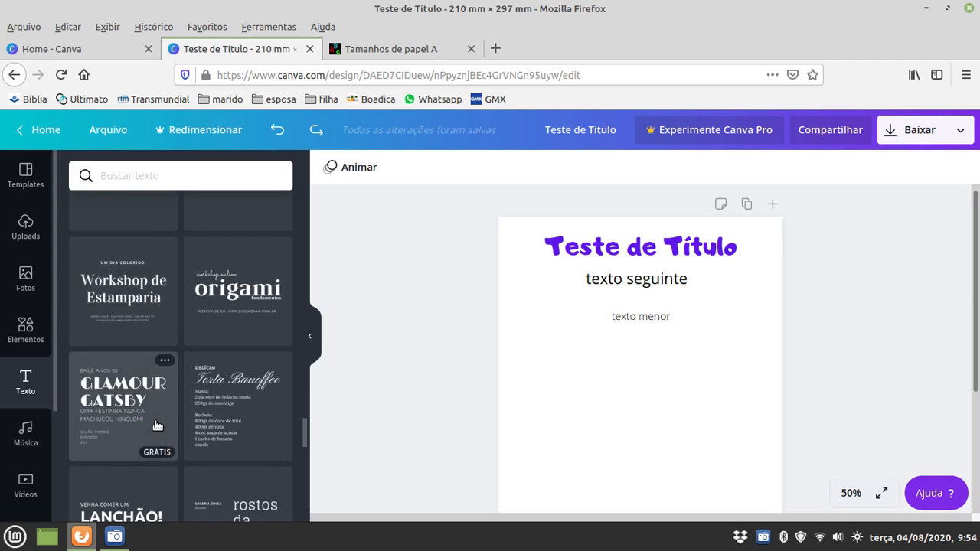
pyautogui.scroll(2, 157, 426)
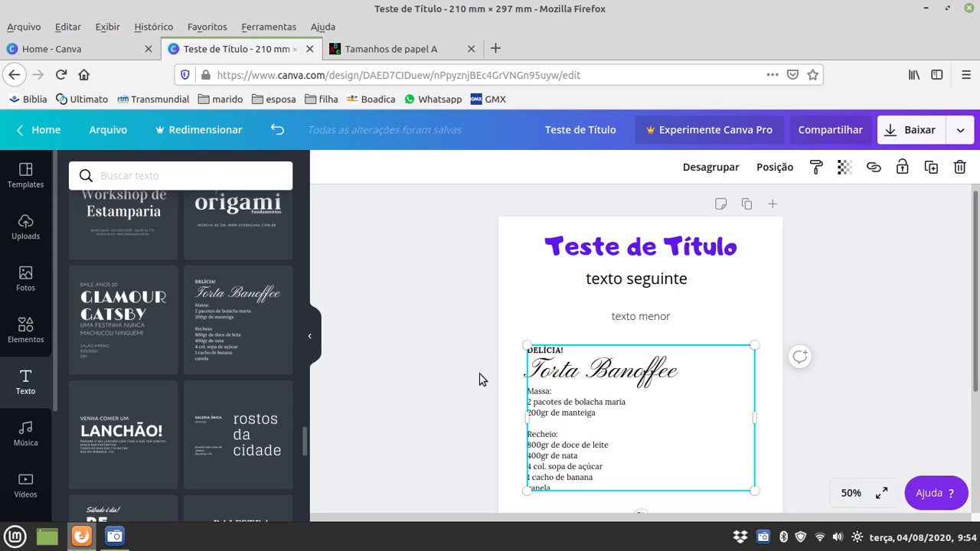
# Replace the "DELÍCIA!" line at the top of the recipe text group with "LANCHES ESPECIAIS!"
pyautogui.click(567, 350)
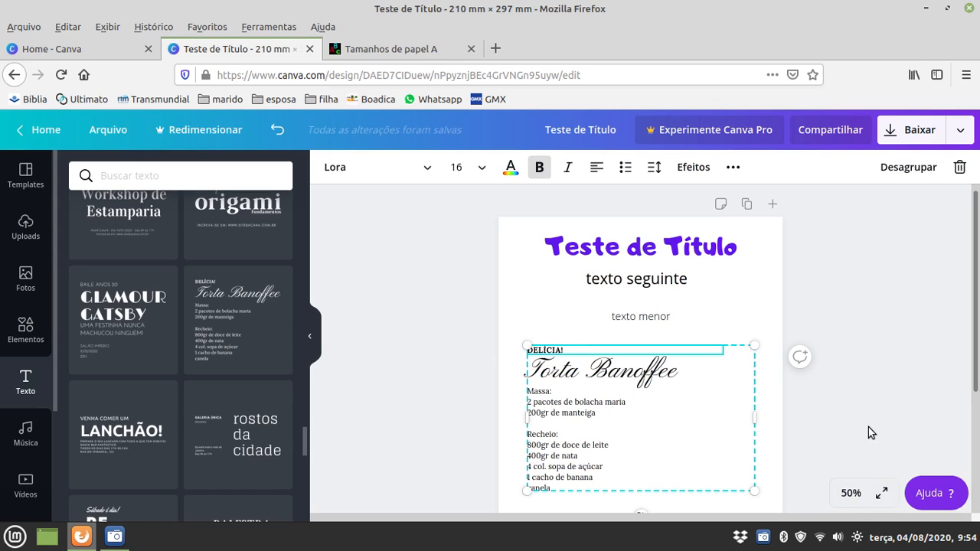
pyautogui.press('BackSpace')
pyautogui.hotkey('ctrl', 'a')
pyautogui.write('LAN')
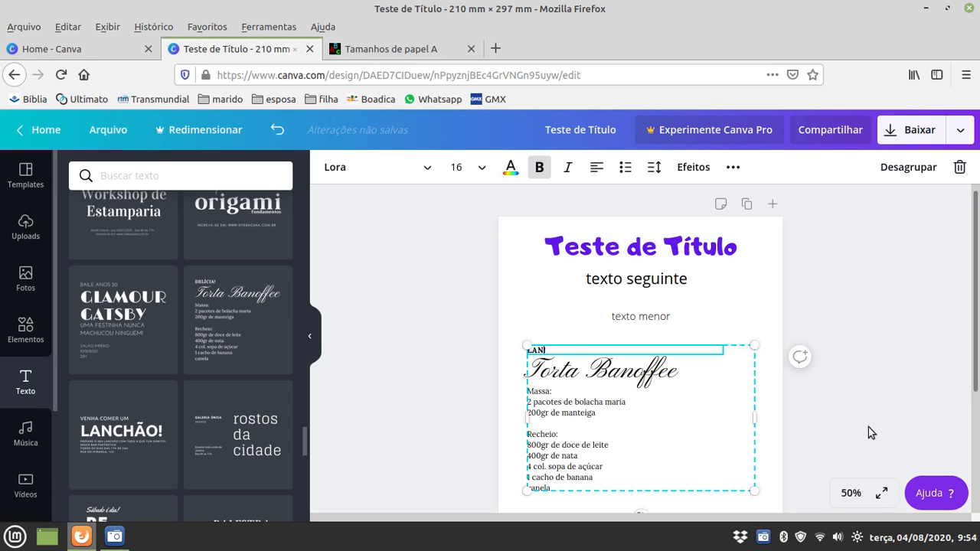
pyautogui.write('CHES ESPECIAIS!')
pyautogui.click(450, 349)
# Replace the "Torta Banoffee" line in the recipe text group with "Batata Maluca"
pyautogui.click(611, 374)
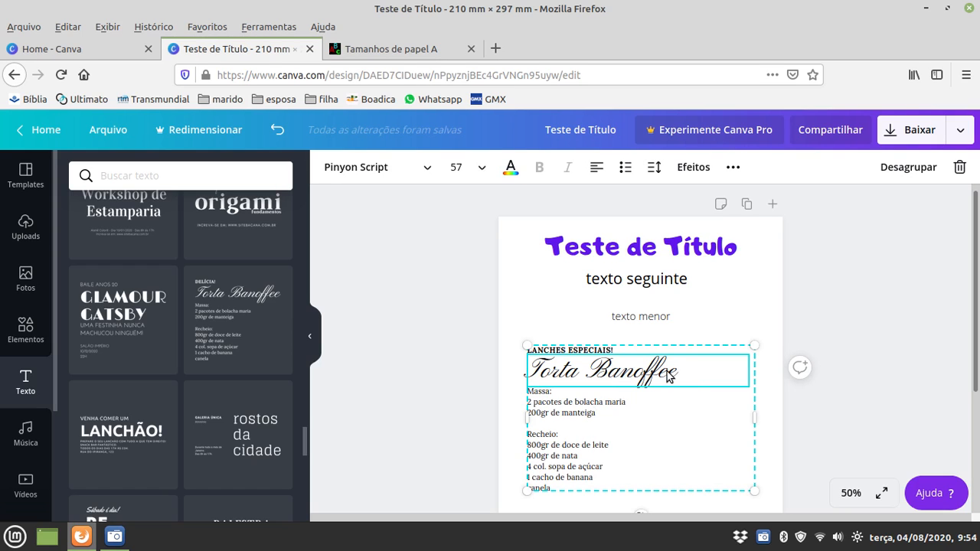
pyautogui.doubleClick(668, 377)
pyautogui.hotkey('ctrl', 'a')
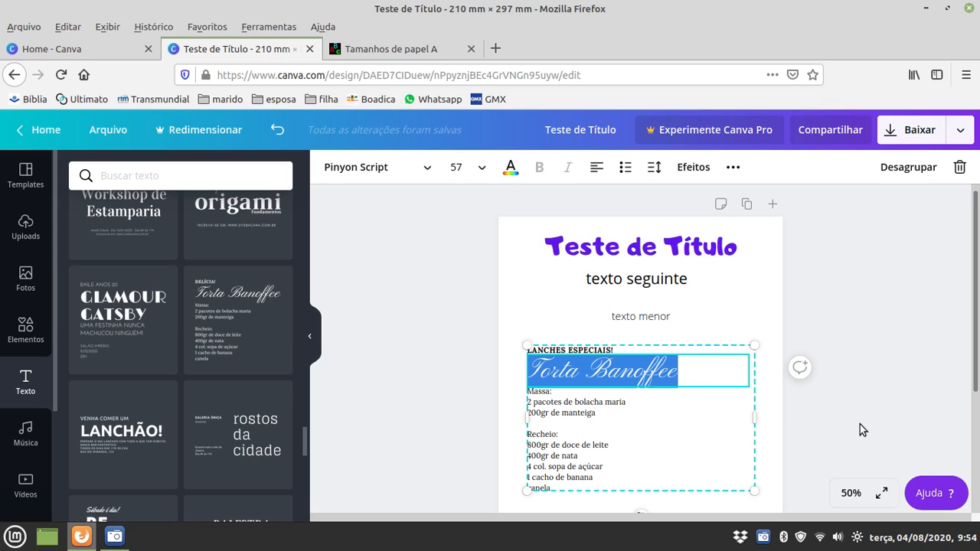
pyautogui.write('LA')
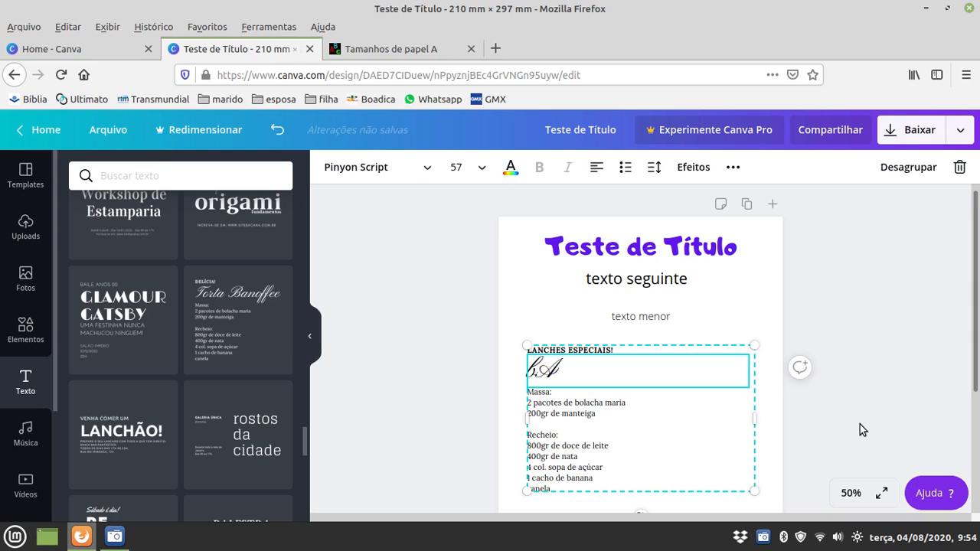
pyautogui.write('TA')
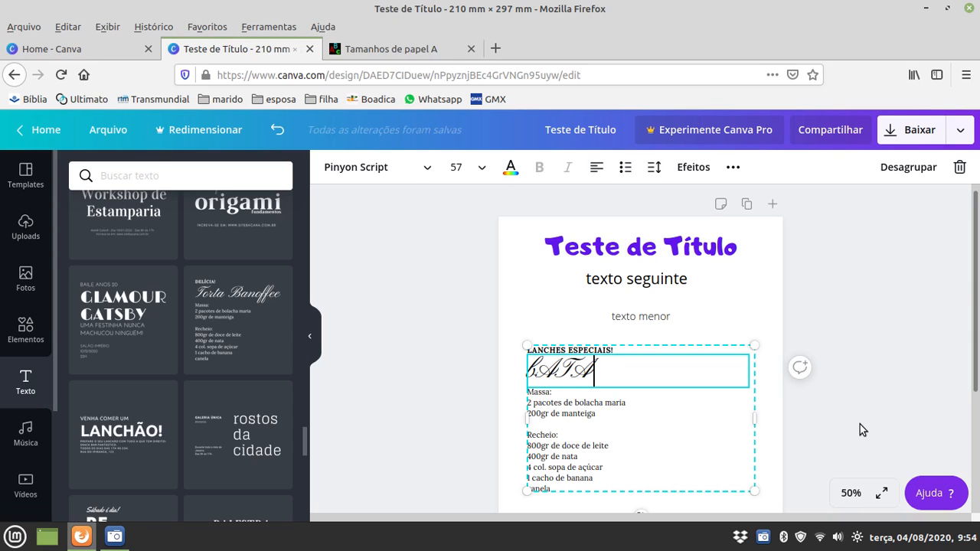
pyautogui.write('TA mA')
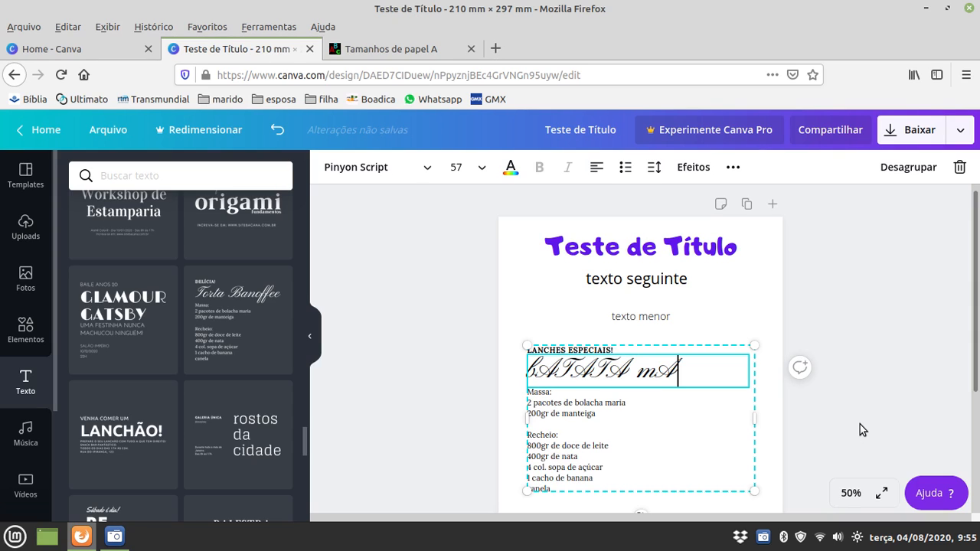
pyautogui.press('BackSpace')
pyautogui.press('BackSpace')
pyautogui.write('M')
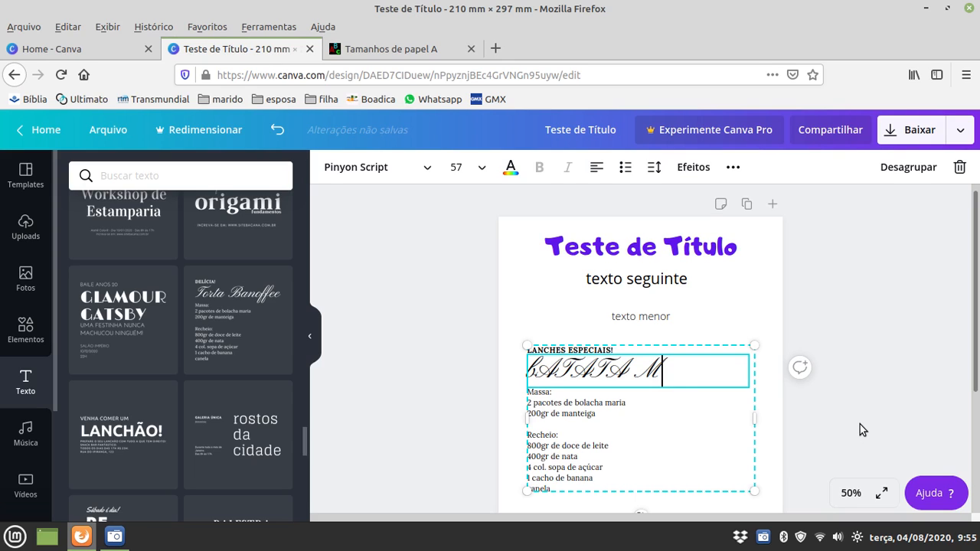
pyautogui.write('luca')
pyautogui.hotkey('ctrl', 'a')
pyautogui.write('B')
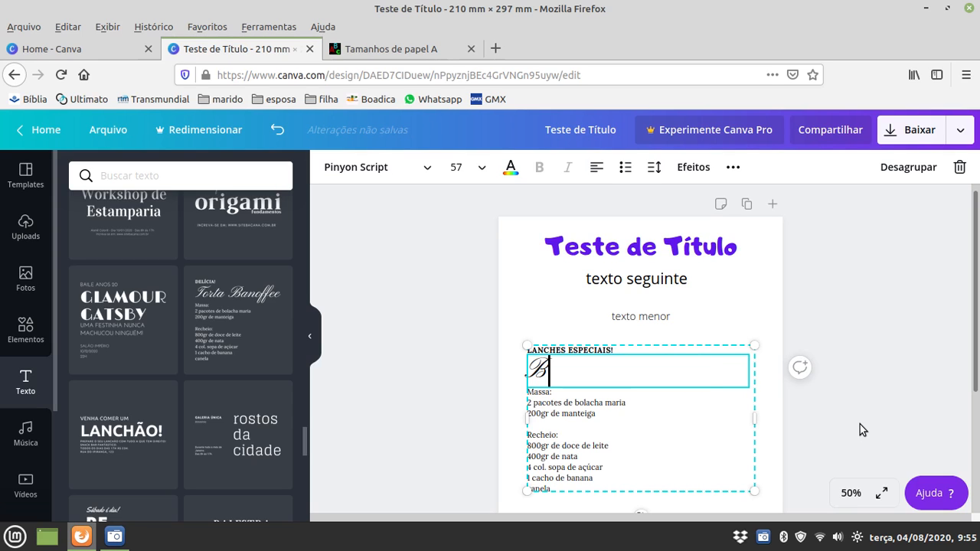
pyautogui.write('atata')
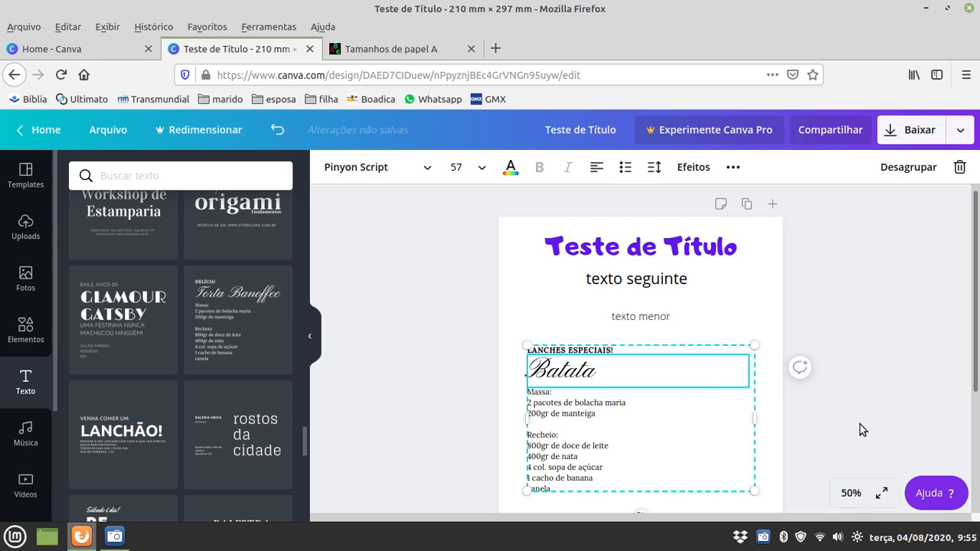
pyautogui.write(' Maluca')
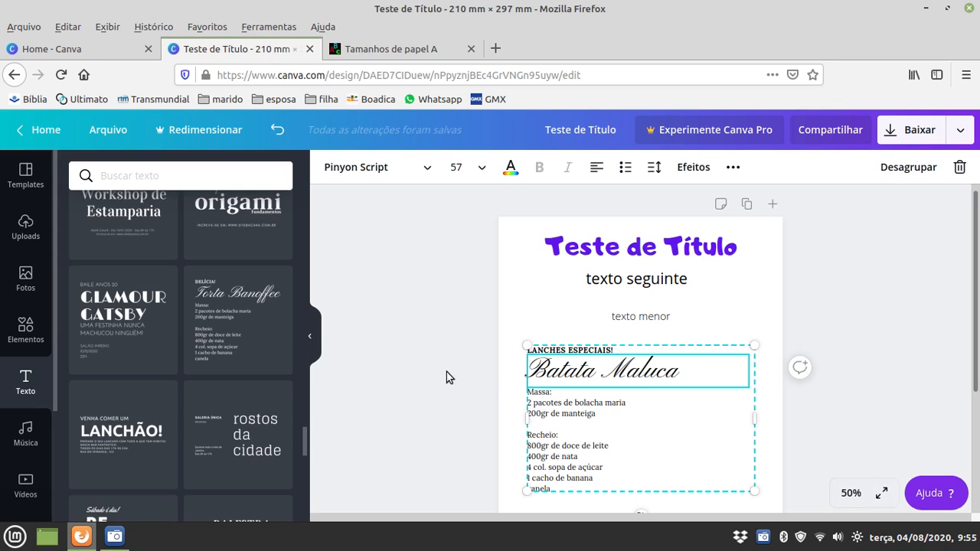
pyautogui.click(467, 387)
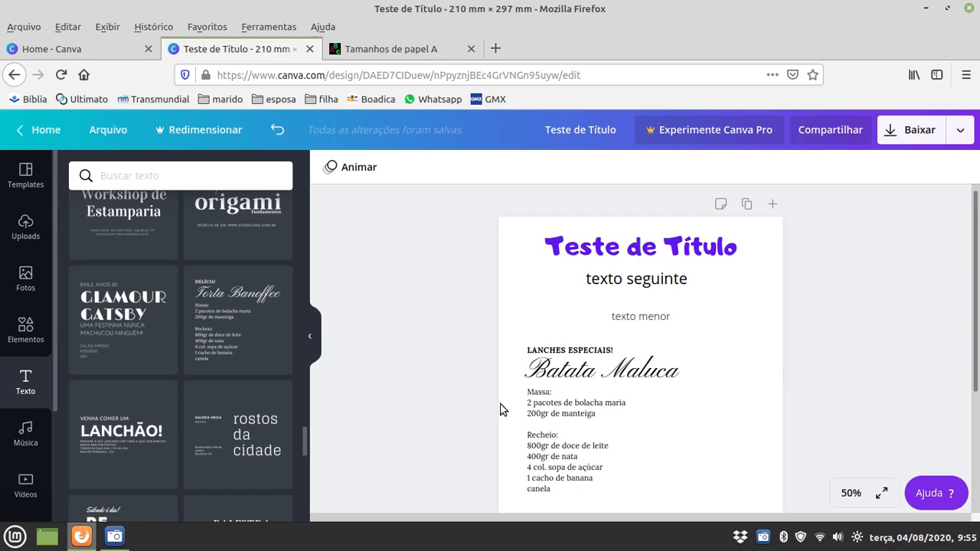
# Open the ingredients text below "Batata Maluca" for editing, leave it as it is, and look through further font combinations
pyautogui.doubleClick(547, 393)
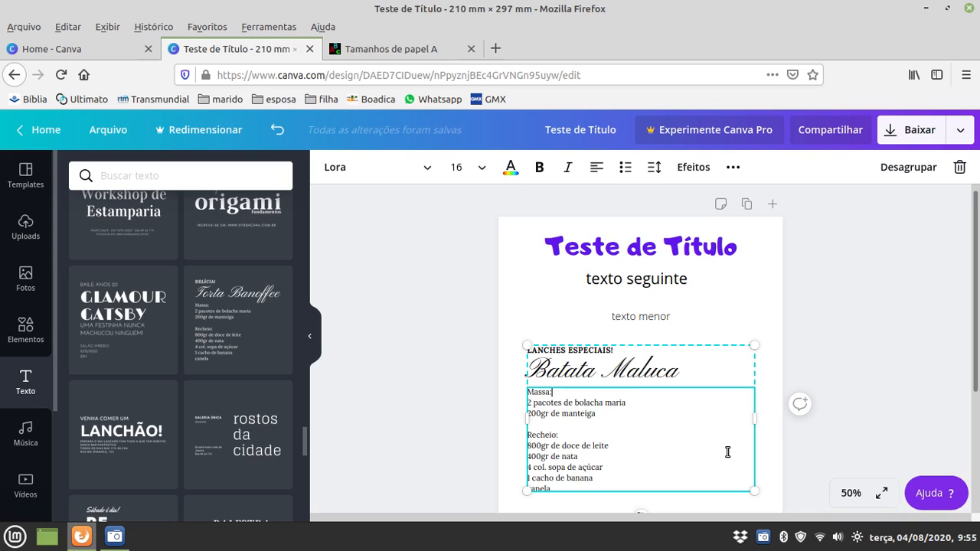
pyautogui.click(878, 318)
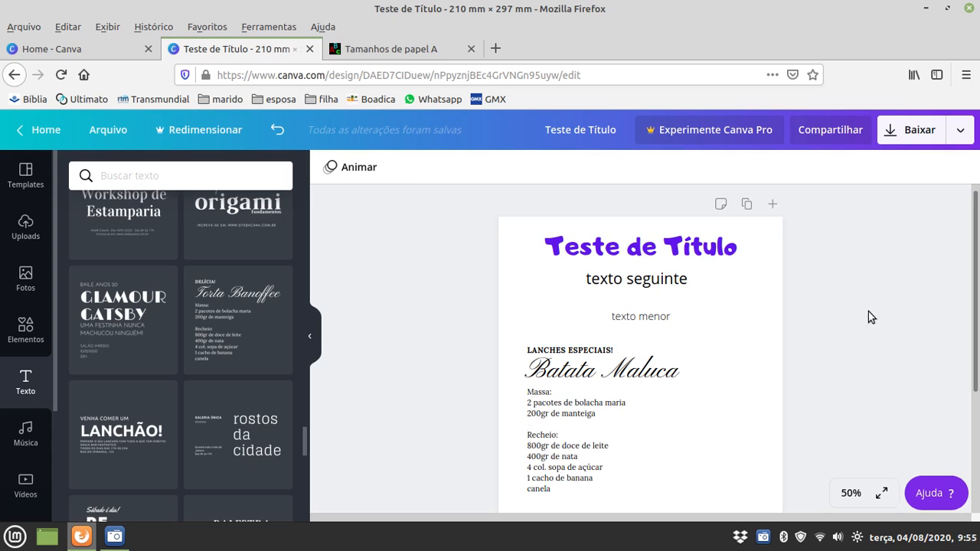
pyautogui.scroll(-3, 635, 352)
pyautogui.scroll(-3, 301, 390)
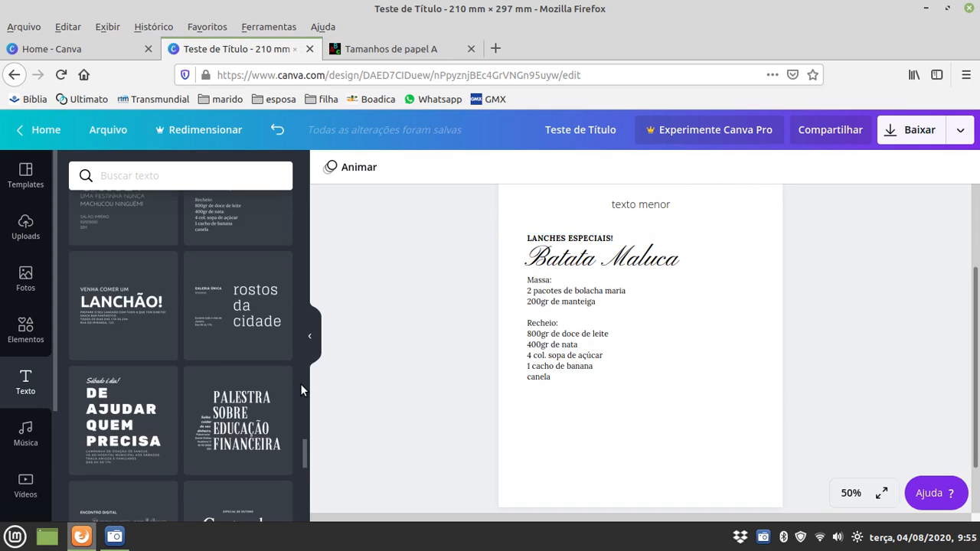
pyautogui.scroll(-3, 292, 352)
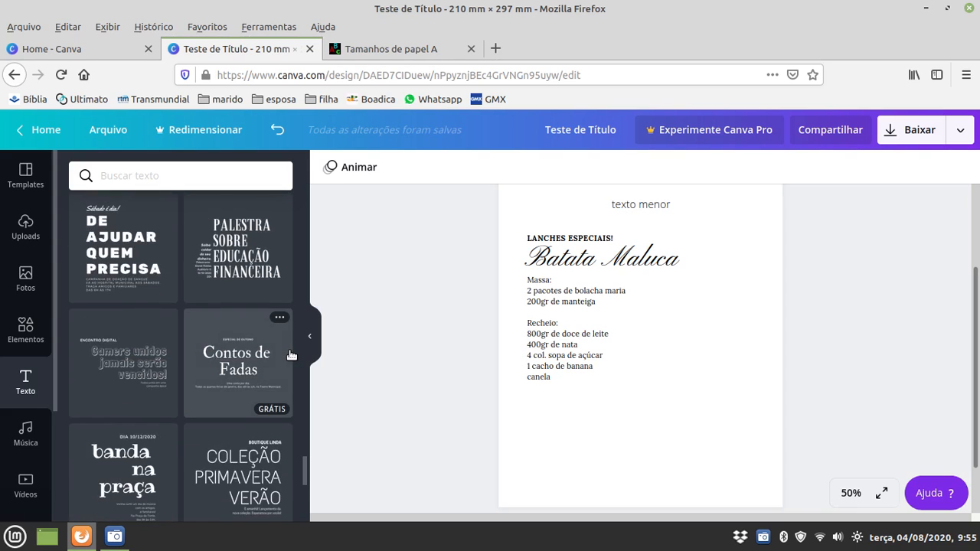
pyautogui.scroll(-3, 292, 354)
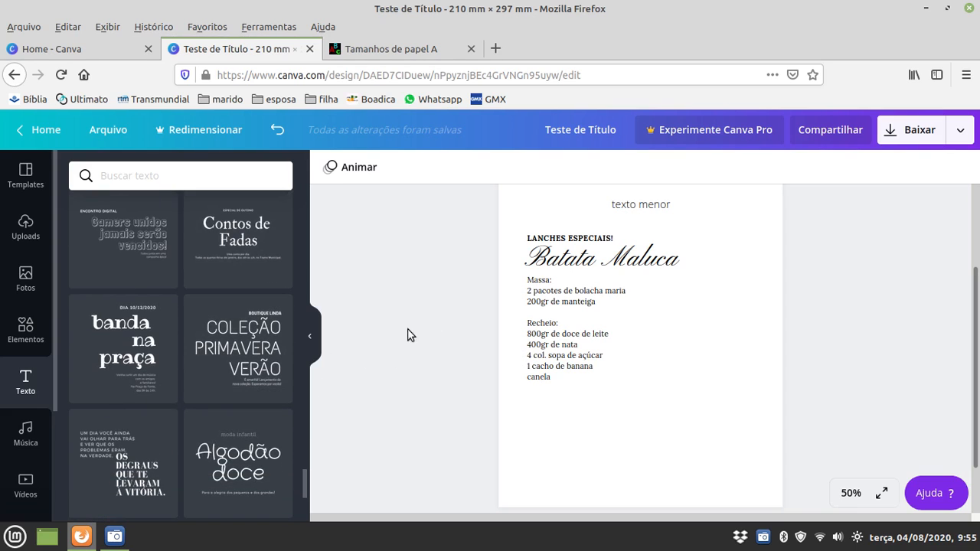
pyautogui.scroll(2, 459, 326)
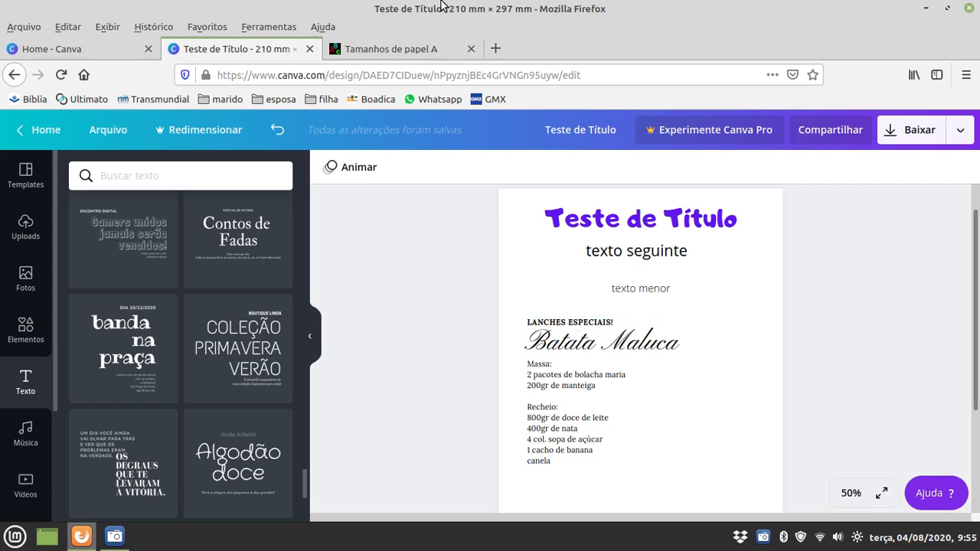
# Switch to the Tamanhos de papel A page and view the selectable A-series sizes, keeping A4
pyautogui.click(392, 46)
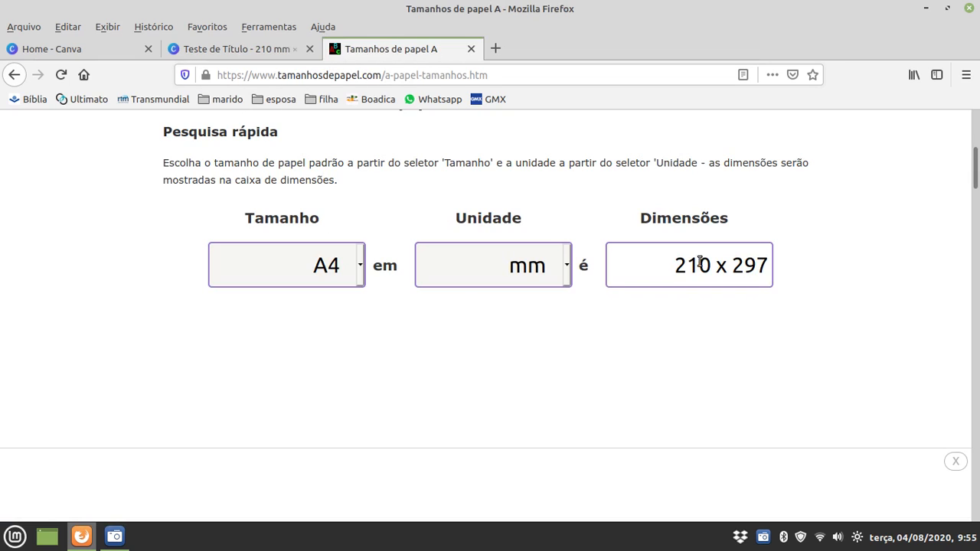
pyautogui.click(360, 266)
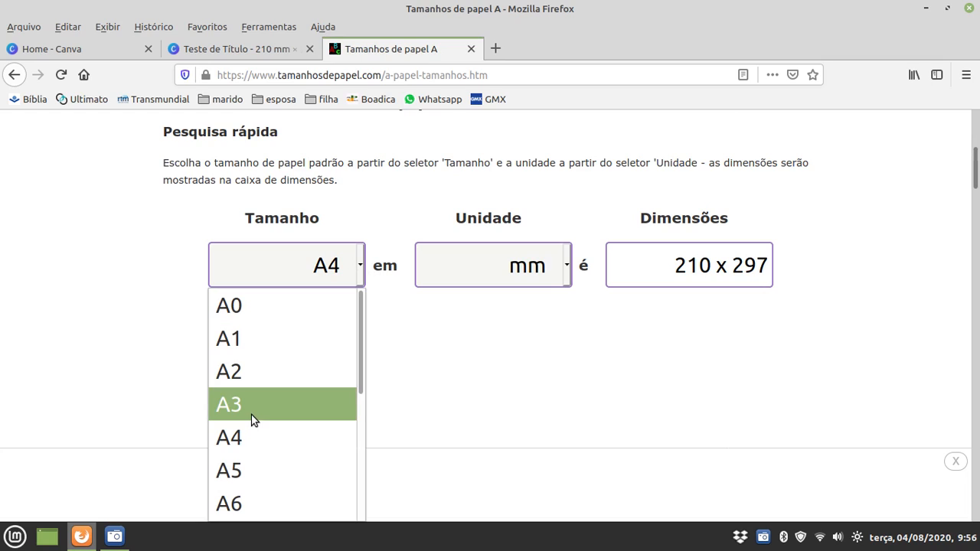
pyautogui.click(454, 379)
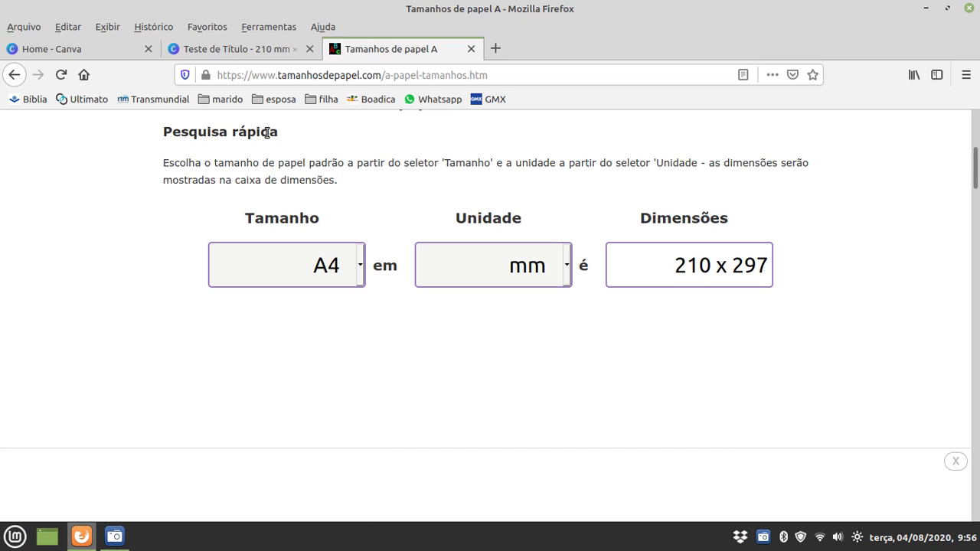
# Open the Americanos paper sizes page and examine the dimensions table, highlighting the Carta size
pyautogui.scroll(3, 339, 328)
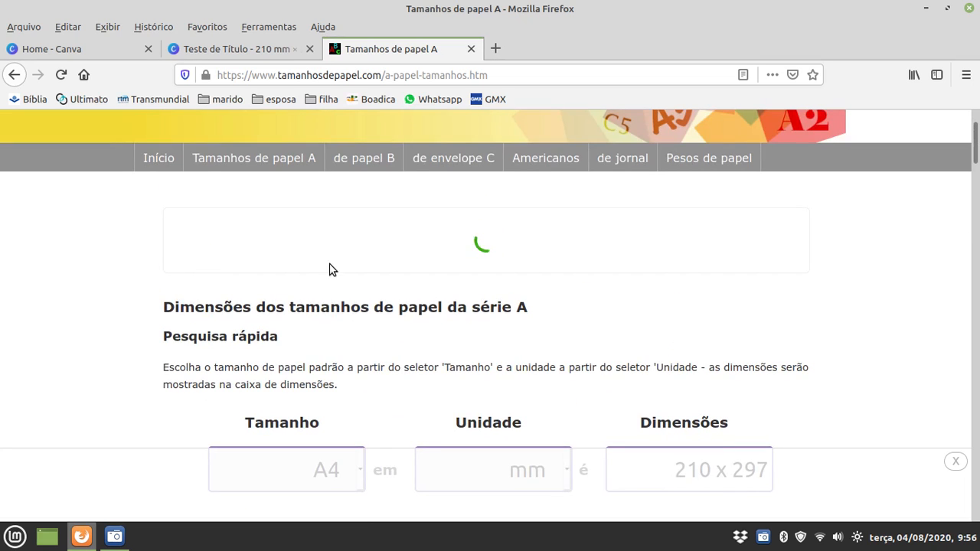
pyautogui.click(540, 162)
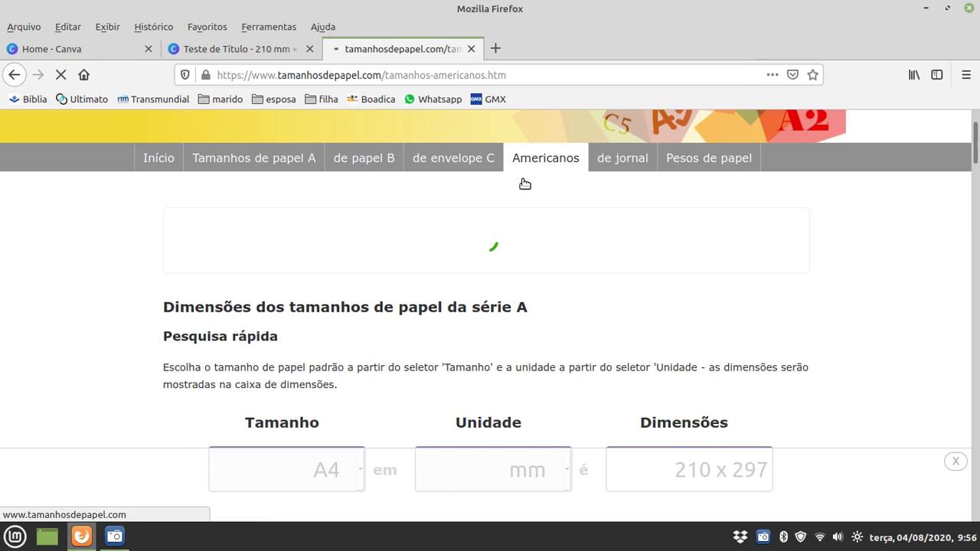
pyautogui.scroll(-3, 510, 332)
pyautogui.scroll(-2, 510, 333)
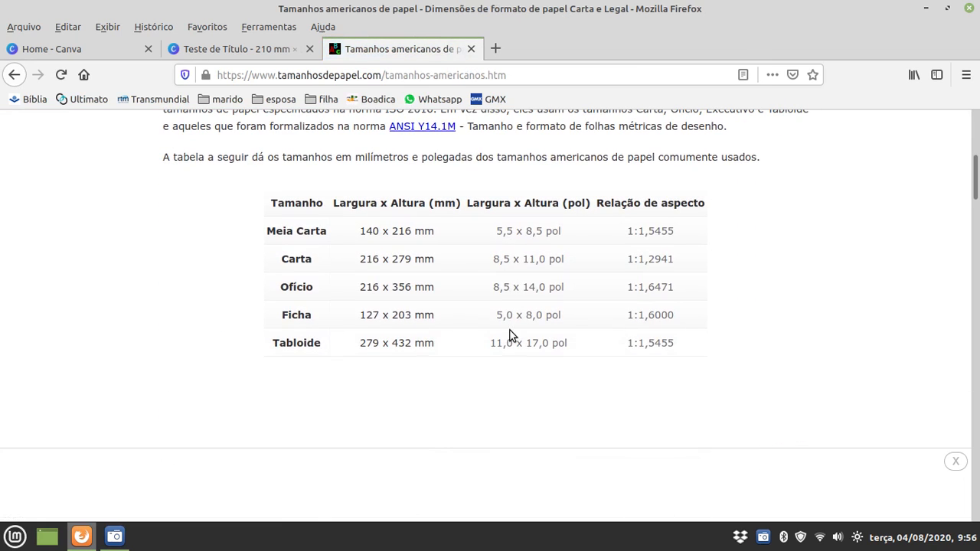
pyautogui.doubleClick(298, 259)
# Return to the Canva design and review the title, subtitle and body text options, the font combinations and the page layout
pyautogui.click(270, 48)
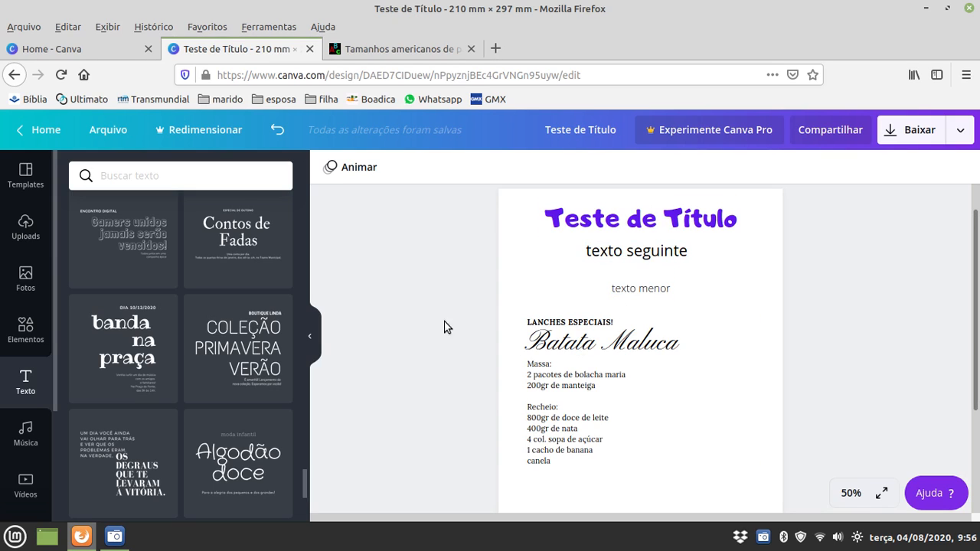
pyautogui.scroll(2, 126, 349)
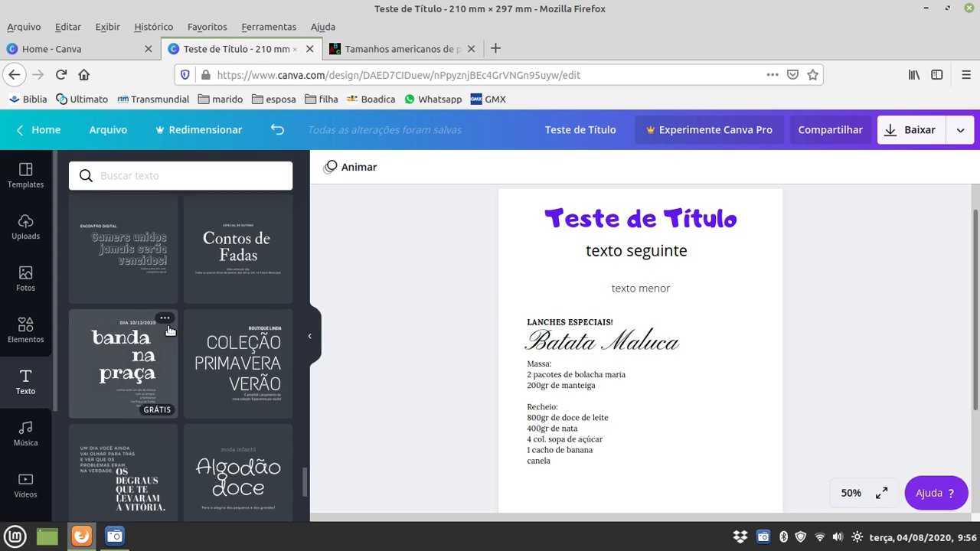
pyautogui.scroll(8, 134, 326)
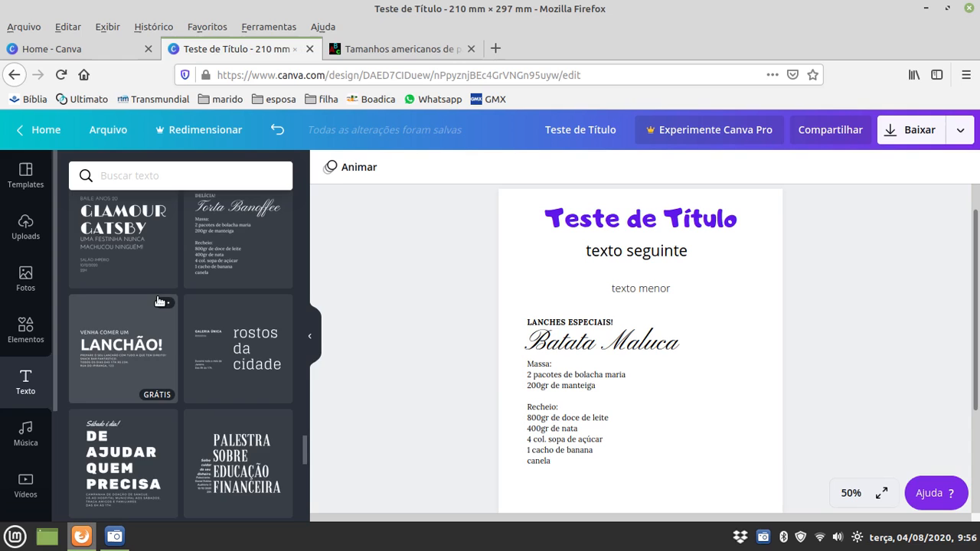
pyautogui.scroll(10, 207, 266)
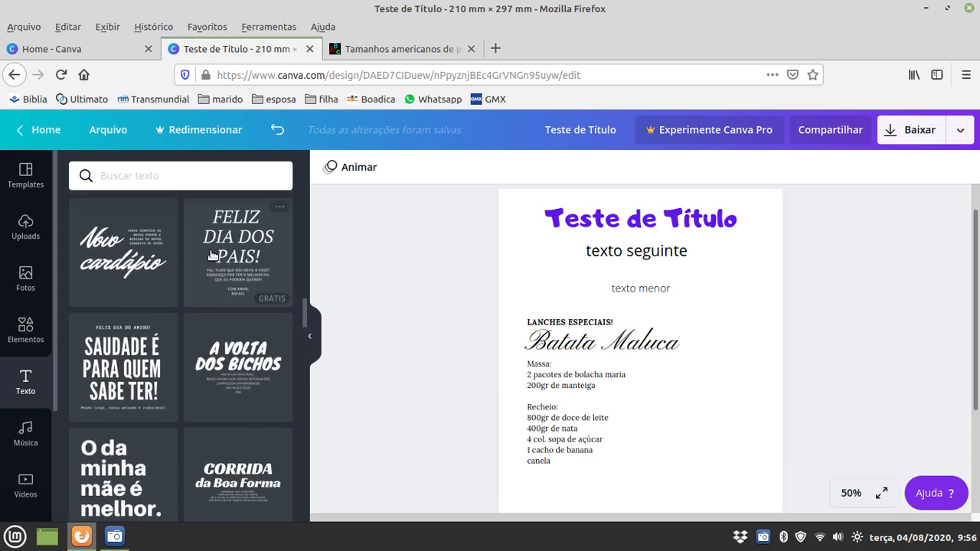
pyautogui.scroll(3, 218, 249)
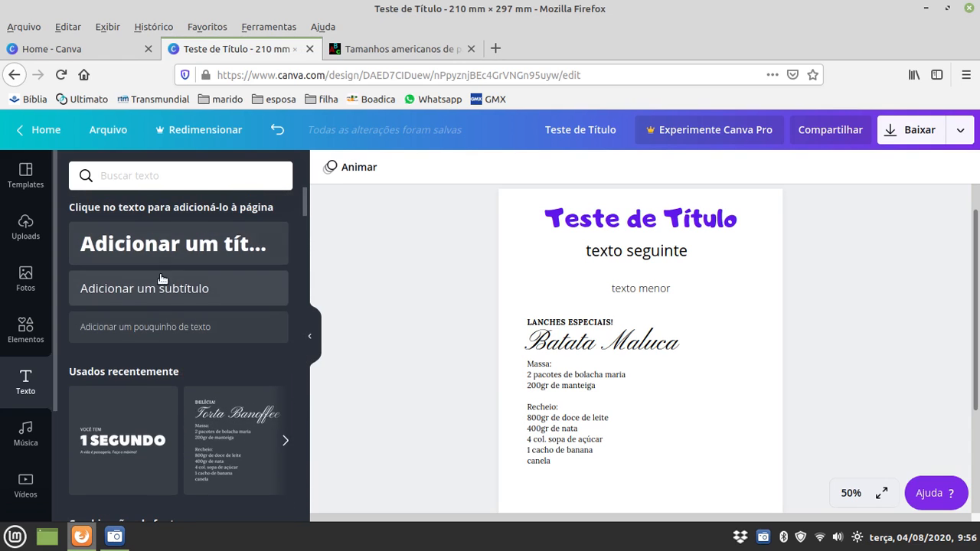
pyautogui.scroll(-8, 153, 337)
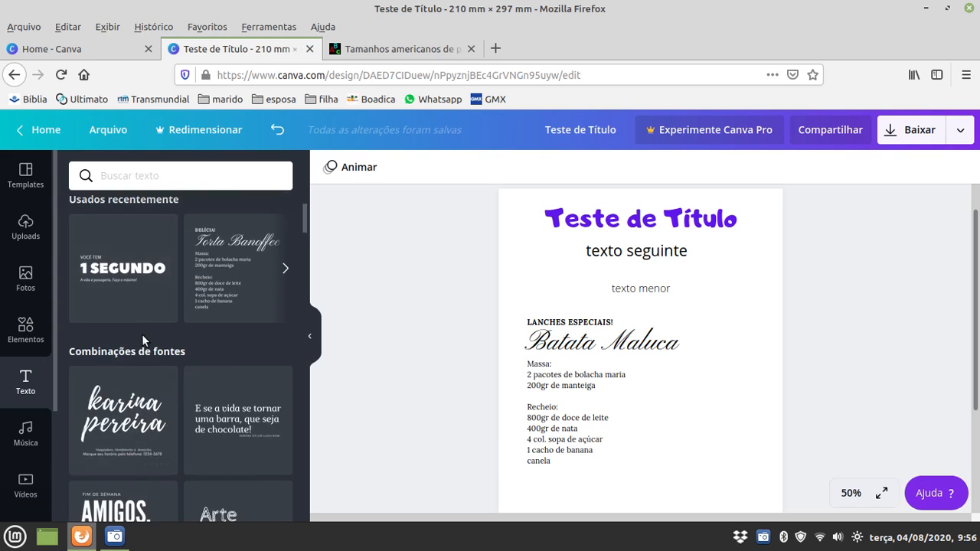
pyautogui.scroll(-15, 182, 341)
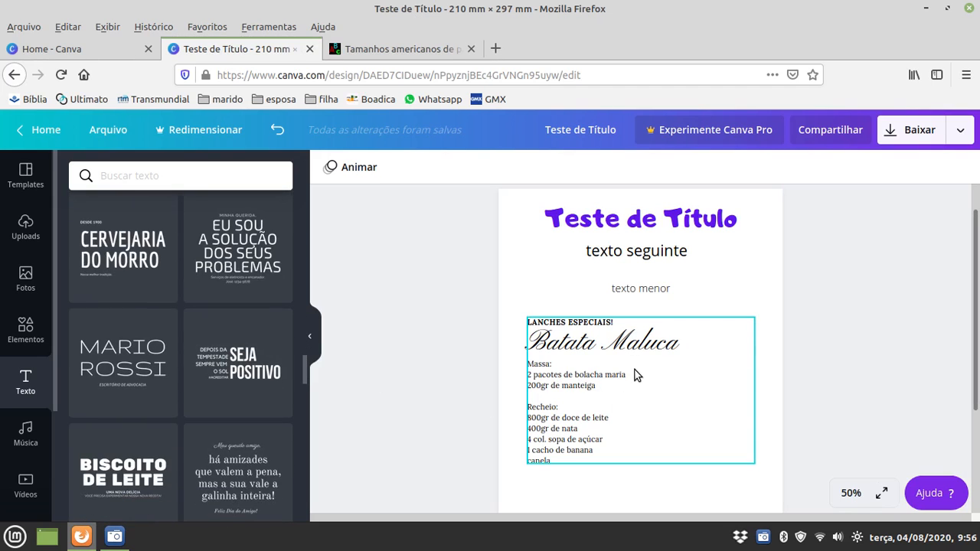
pyautogui.scroll(-1, 427, 408)
pyautogui.scroll(-3, 425, 408)
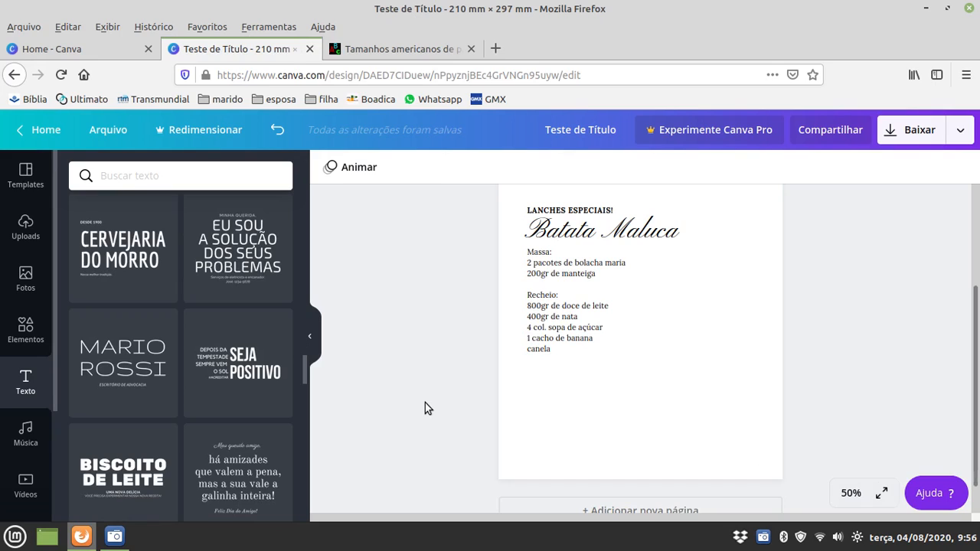